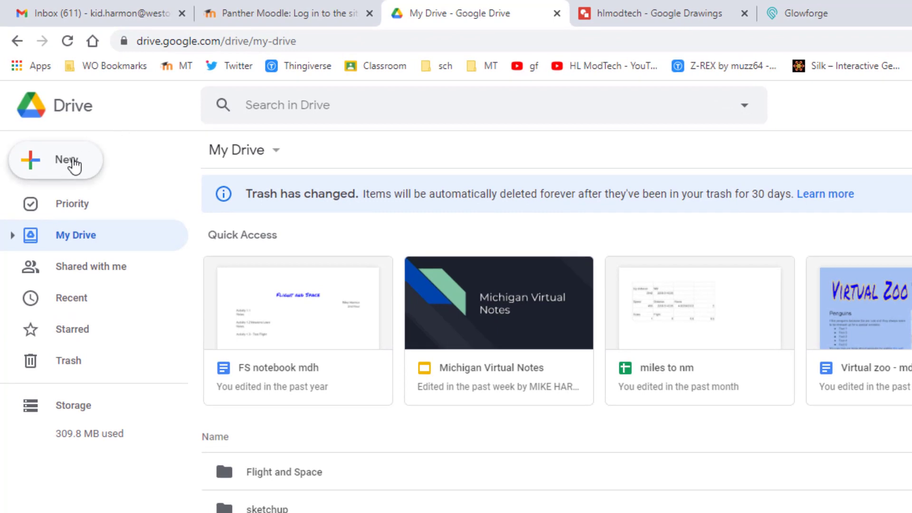
Create a new blank Google Drawings document from Google Drive in a new tab
left_click(71, 160)
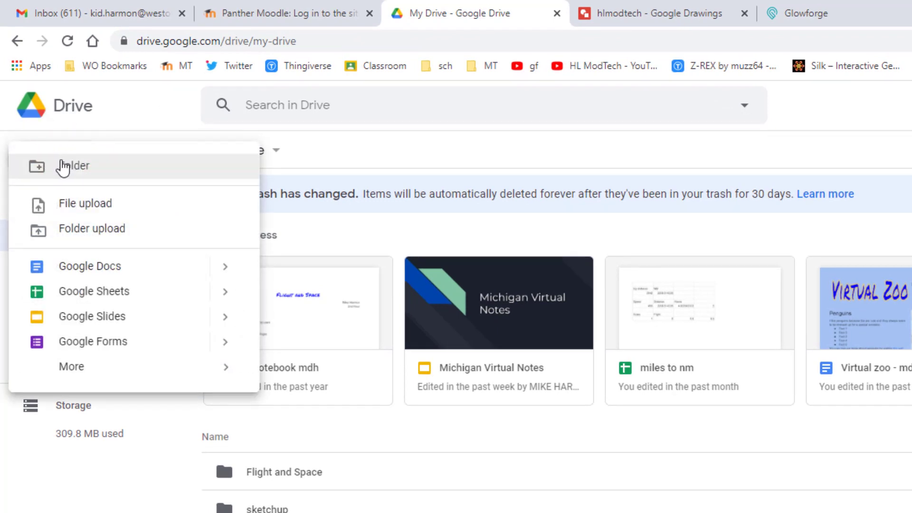
mouse_move(89, 369)
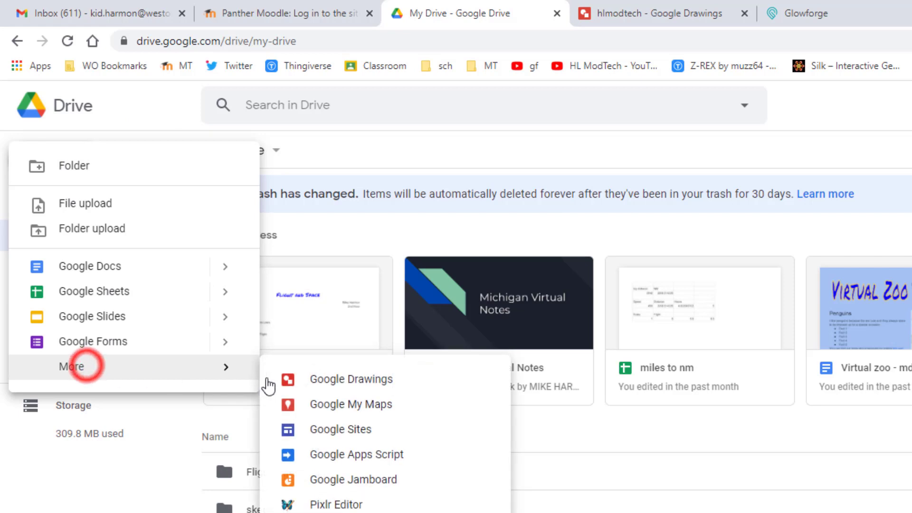
left_click(299, 378)
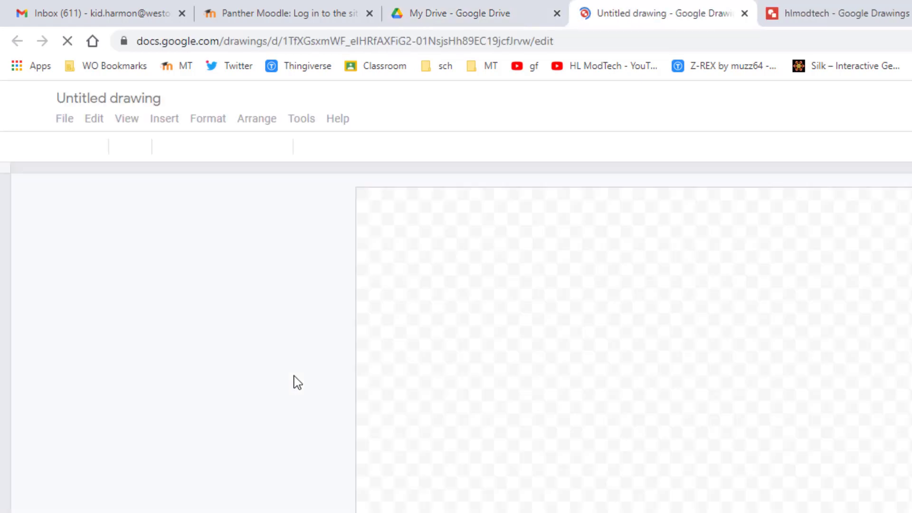
Rename the drawing 'keychain mdh5' and give it a custom 3 x 1 inch page size
left_click(91, 95)
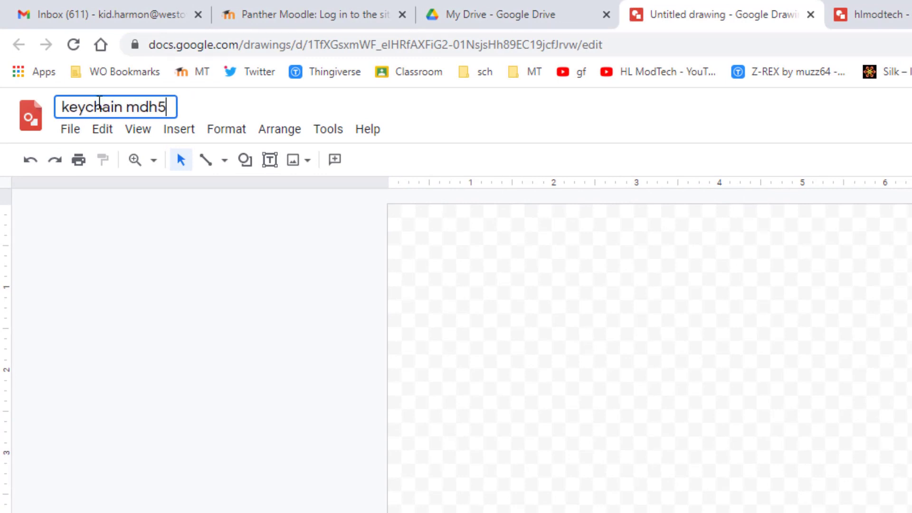
left_click(153, 255)
left_click(68, 133)
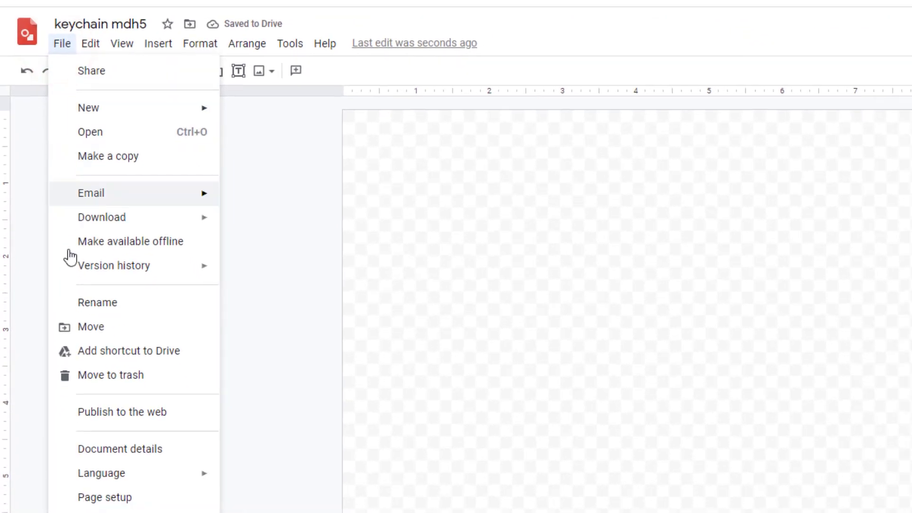
left_click(94, 492)
left_click(674, 316)
left_click(661, 370)
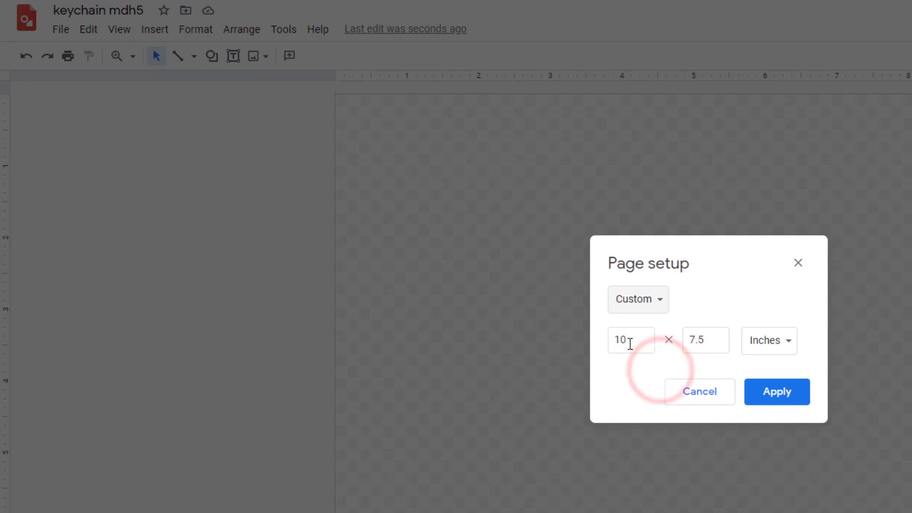
left_click_drag(630, 343, 601, 350)
type("3")
left_click_drag(705, 340, 670, 343)
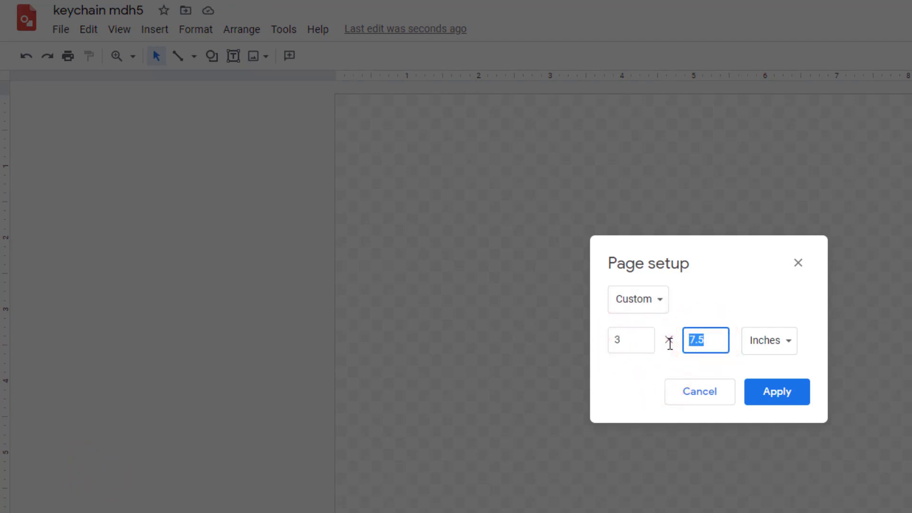
type("1")
left_click(780, 392)
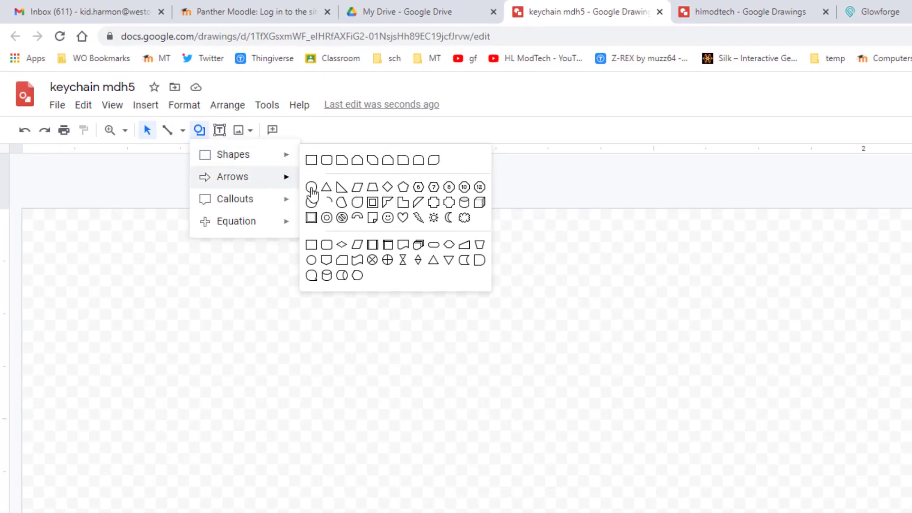
Draw a circle with the Oval shape near the page's left edge
left_click(311, 187)
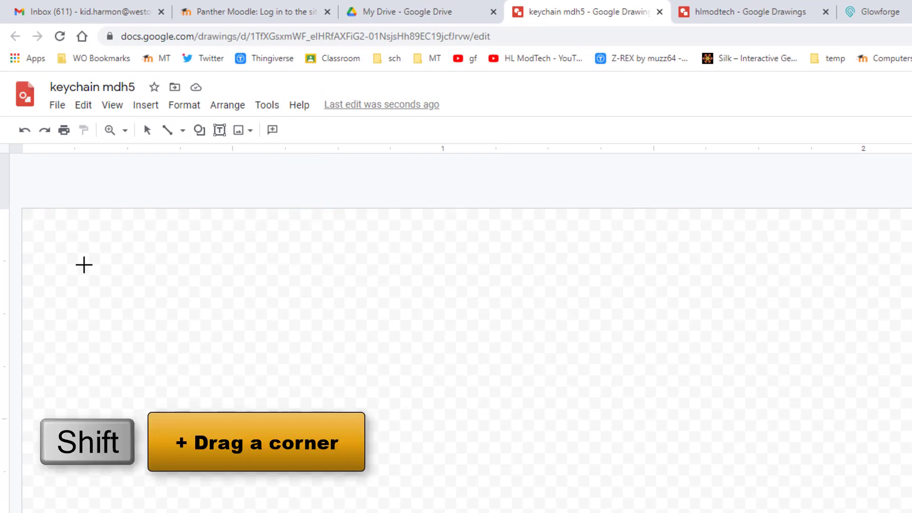
left_click_drag(79, 263, 151, 363)
left_click_drag(111, 268, 96, 260)
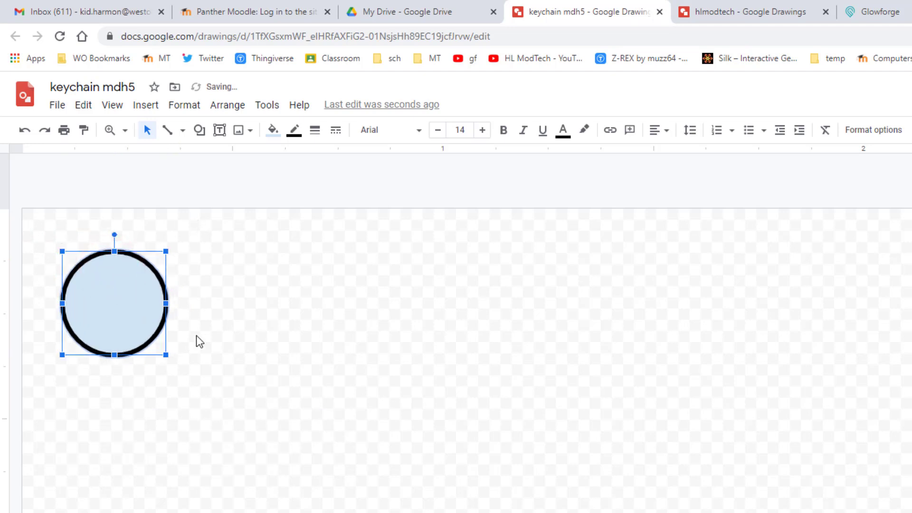
left_click_drag(158, 322, 167, 324)
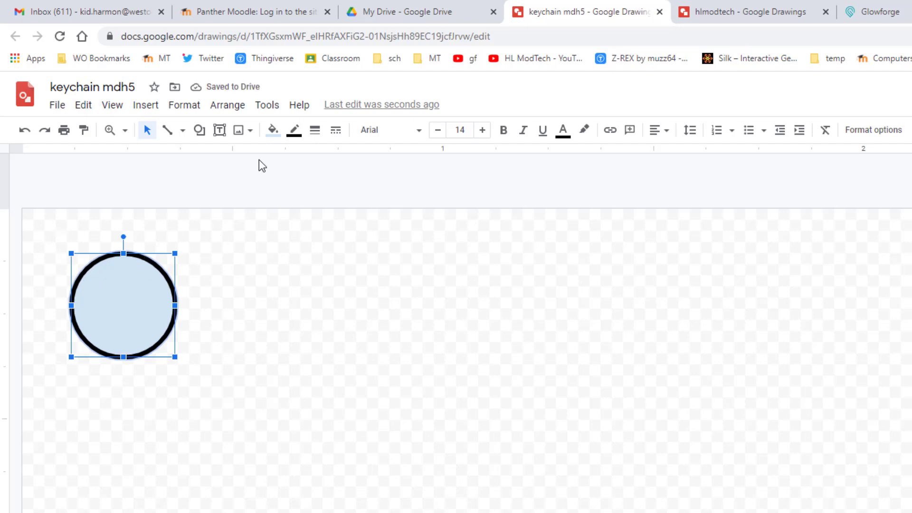
Give the circle a transparent fill and a red outline
left_click(274, 130)
left_click(319, 182)
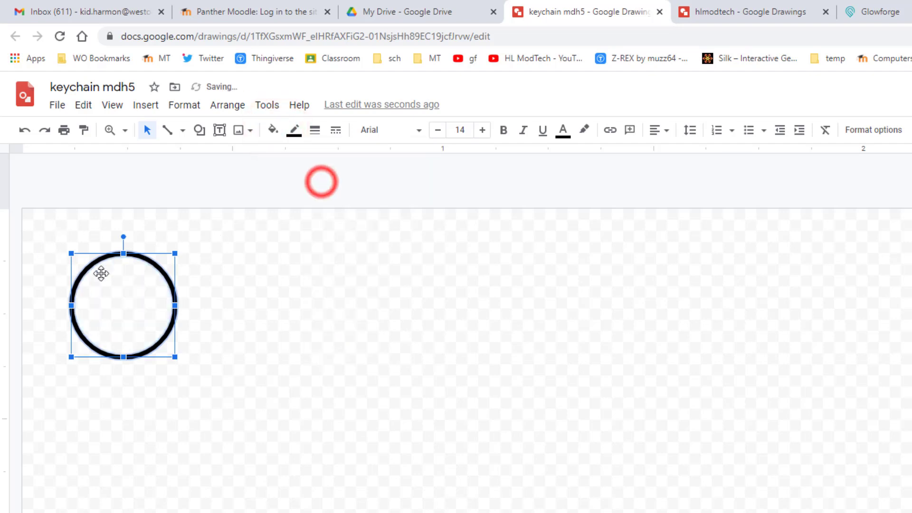
left_click(294, 129)
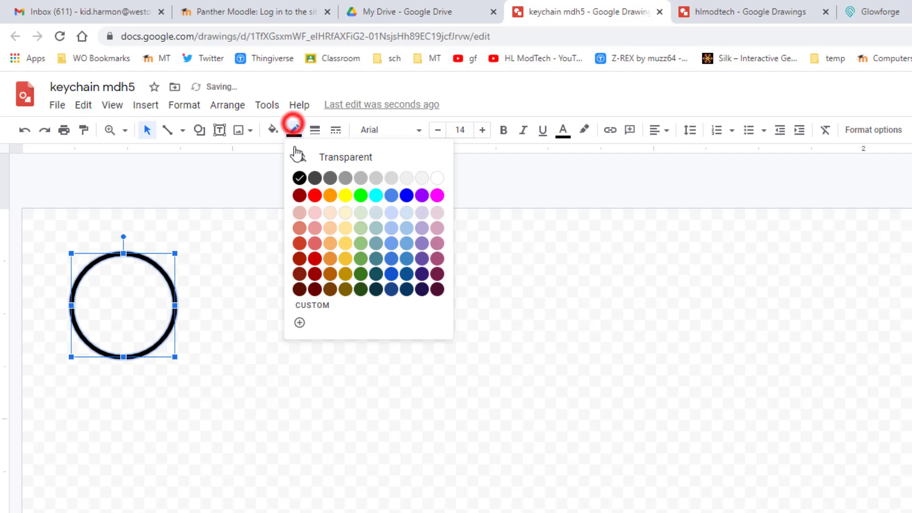
left_click(312, 192)
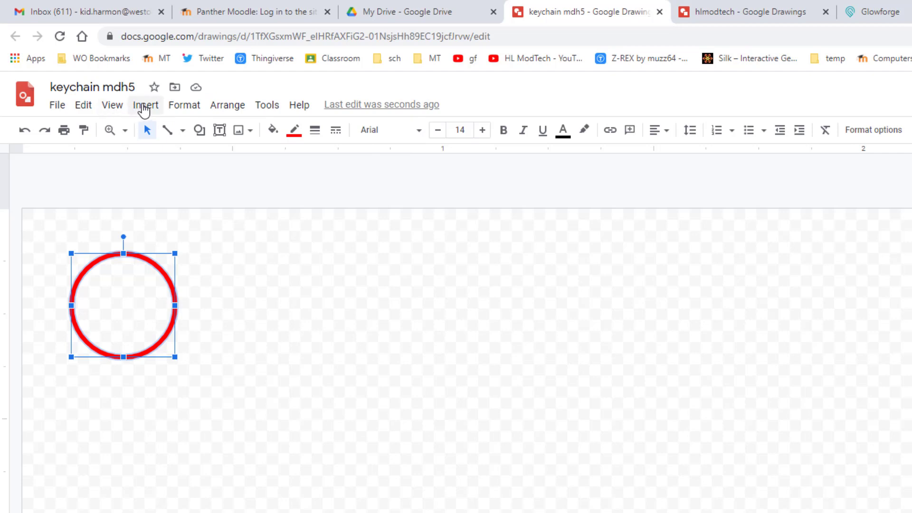
Insert word art reading 'HLModTech' beside the circle
left_click(144, 106)
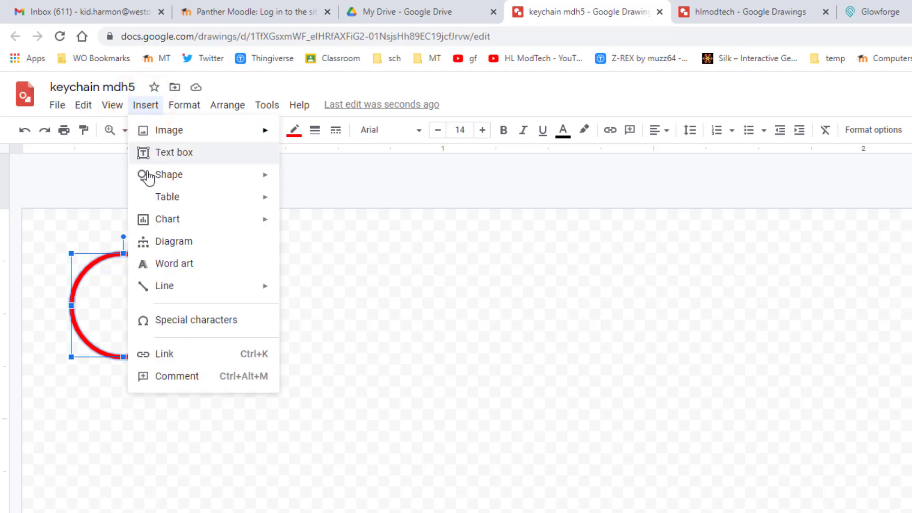
left_click(157, 267)
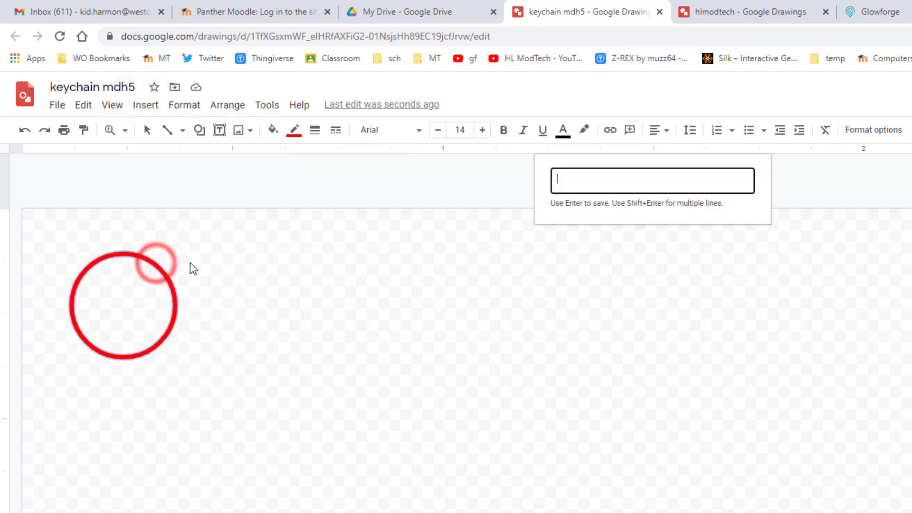
type("HLMod")
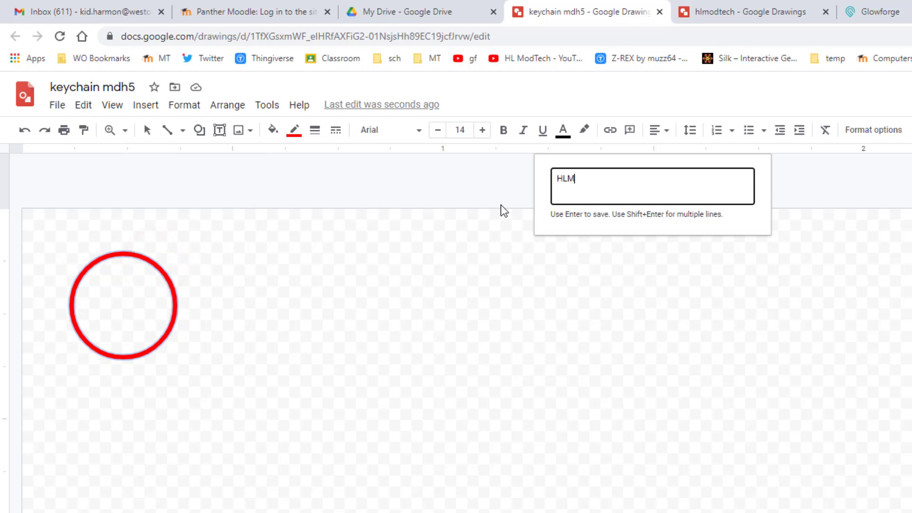
type("Tech")
key("Return")
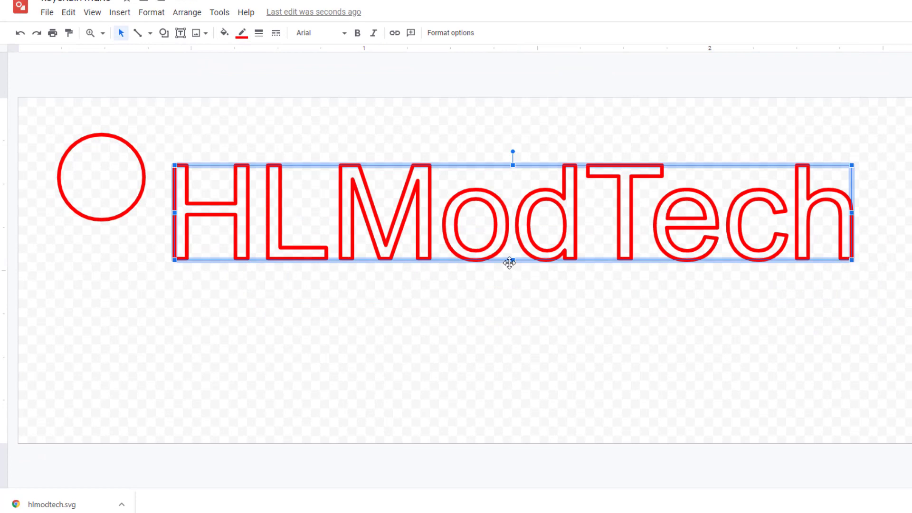
Stretch the HLModTech word art taller and wider, with a magenta outline and green fill
left_click_drag(513, 260, 514, 367)
left_click_drag(850, 268, 909, 267)
left_click(241, 33)
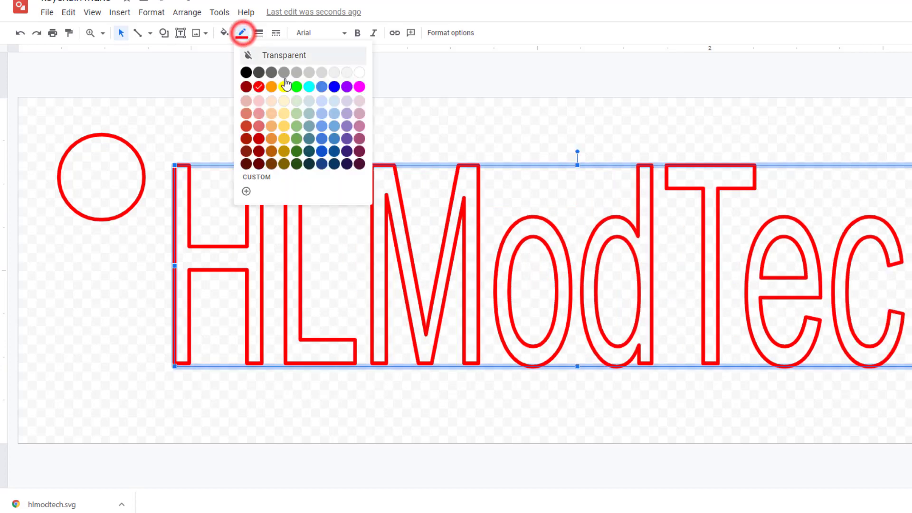
left_click(359, 85)
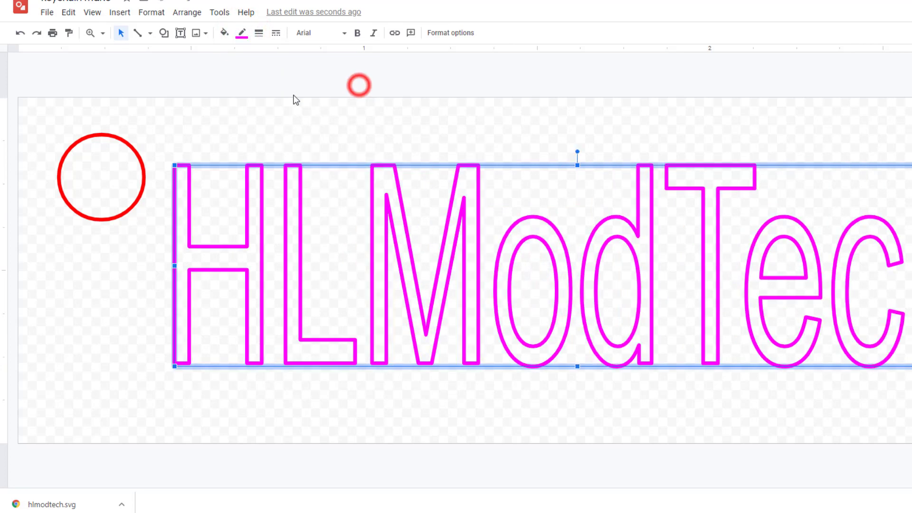
left_click(224, 33)
left_click(279, 110)
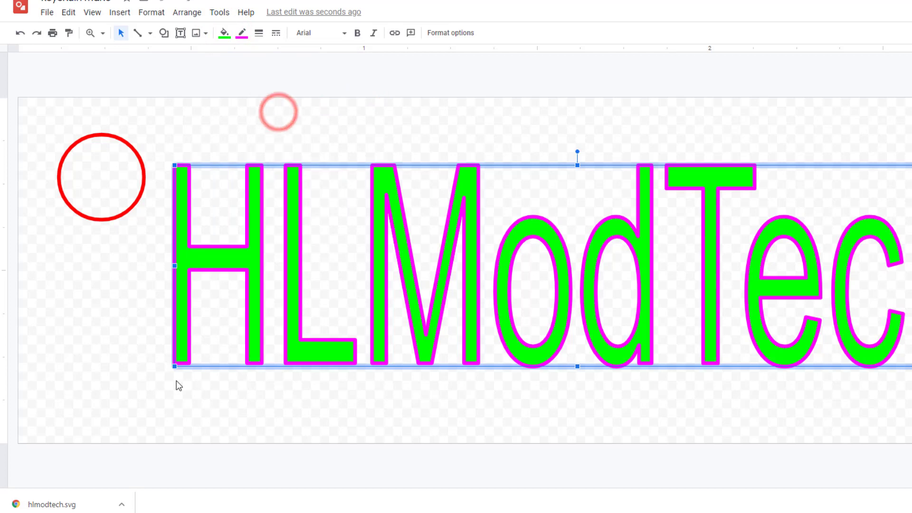
Enlarge the word art further and reposition it across the page
left_click_drag(175, 366, 159, 407)
left_click_drag(214, 378, 242, 376)
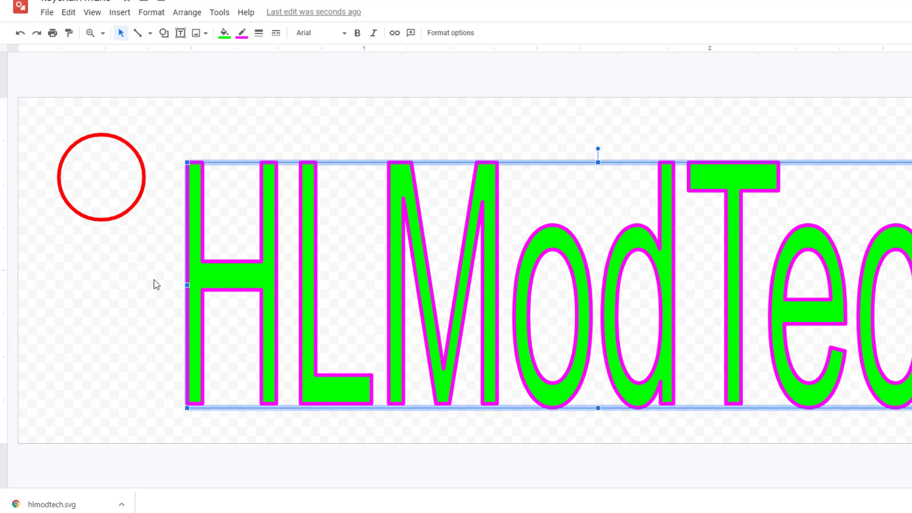
left_click_drag(185, 284, 164, 284)
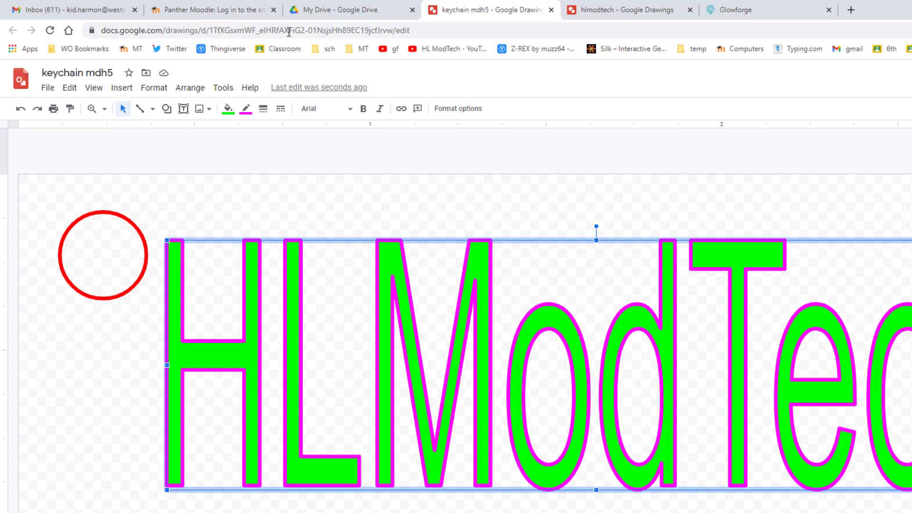
Switch the HLModTech lettering to the Fredoka One font from the More fonts library
left_click(326, 108)
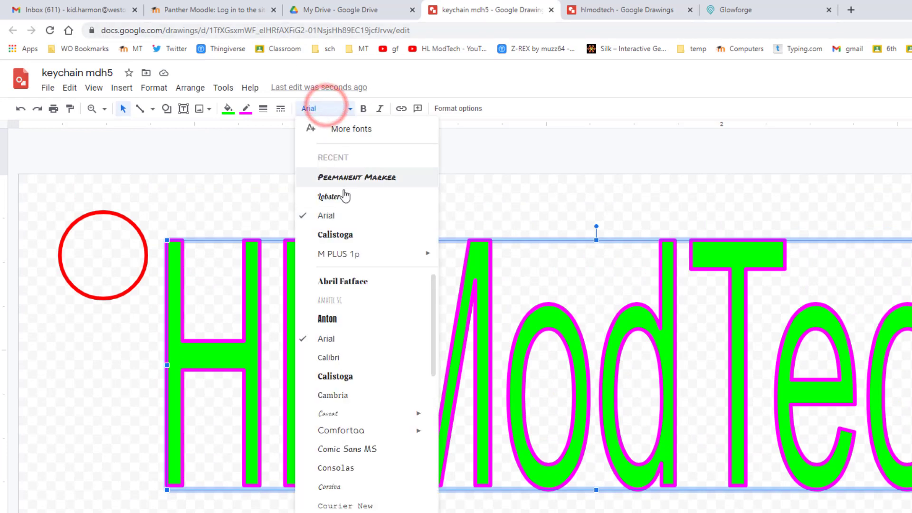
scroll(336, 315, "down", 10)
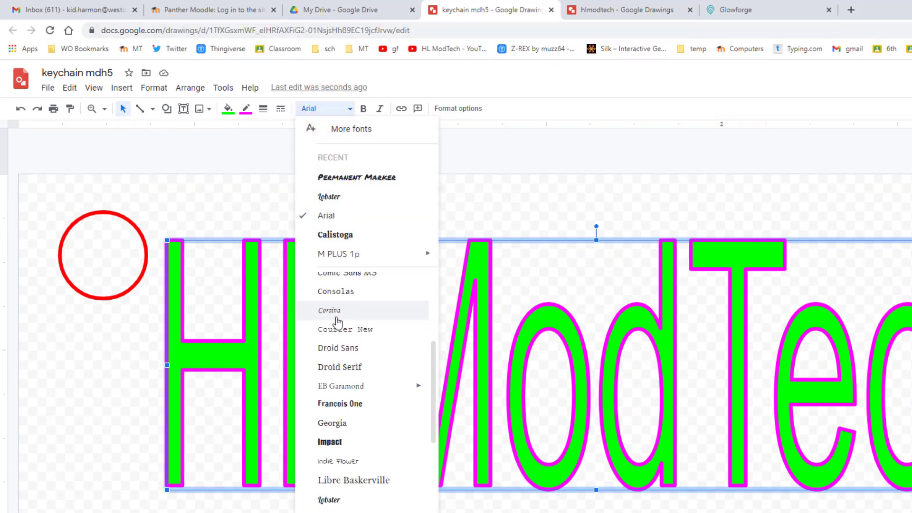
scroll(341, 311, "up", 10)
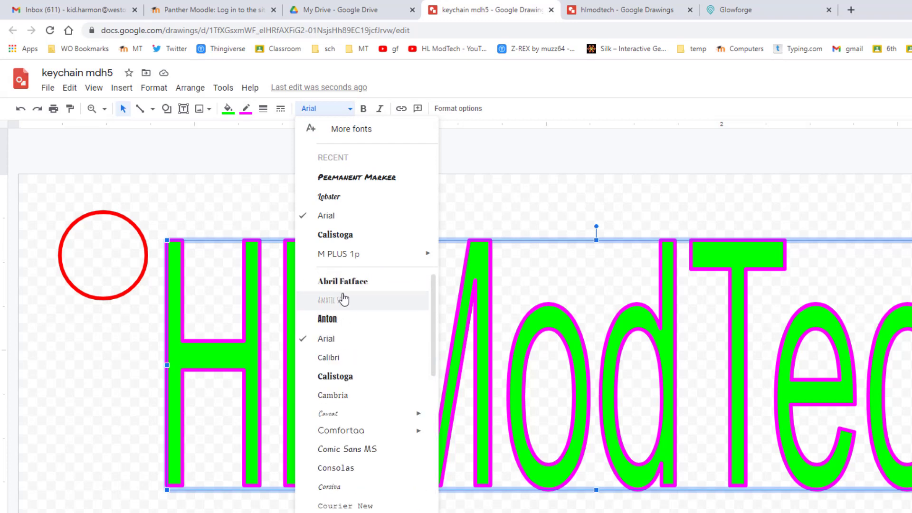
left_click(363, 137)
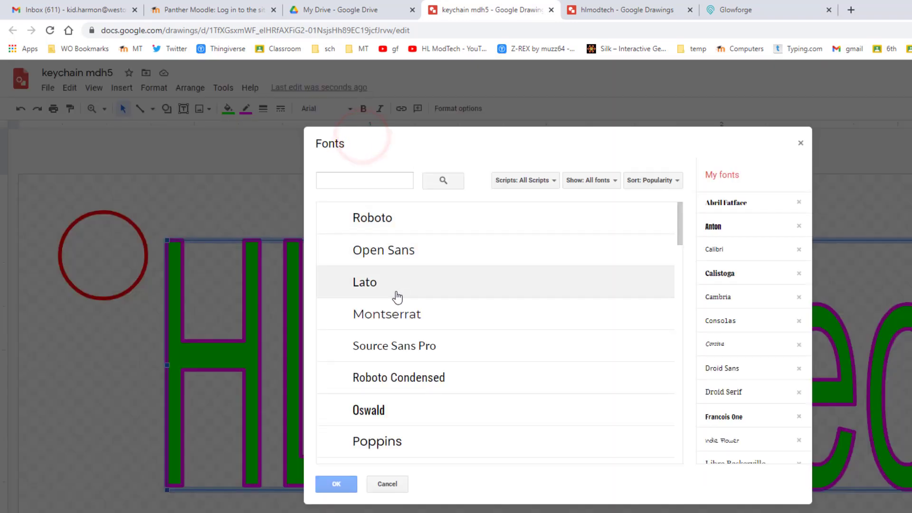
left_click_drag(682, 210, 672, 418)
scroll(424, 373, "down", 13)
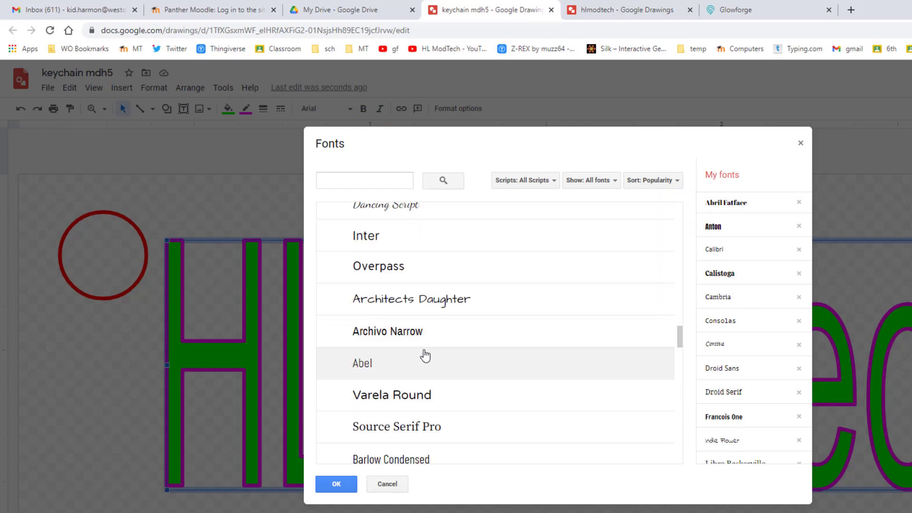
scroll(383, 281, "down", 8)
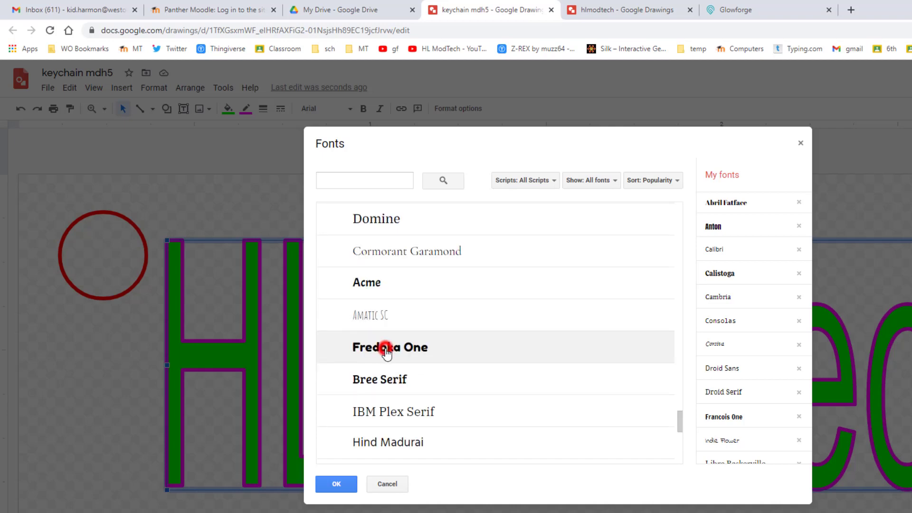
left_click(392, 352)
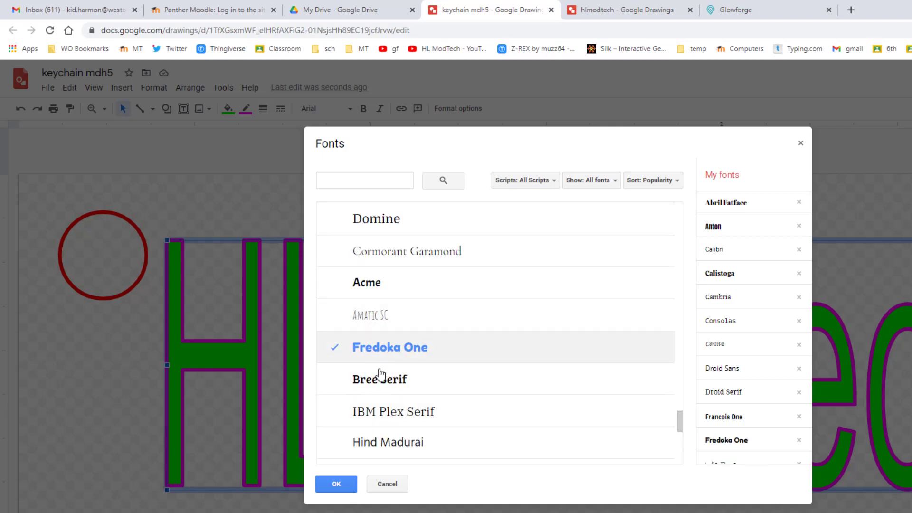
left_click(337, 483)
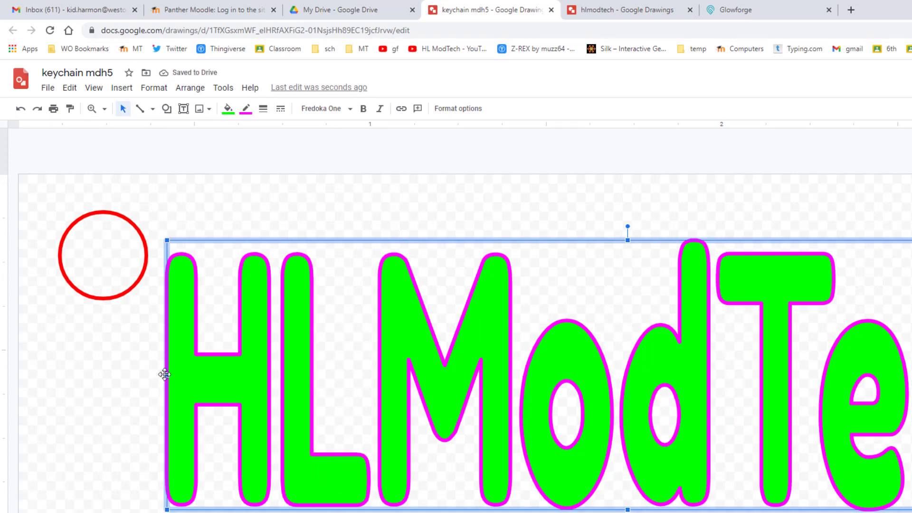
Widen the HLModTech lettering to the right and position it clear of the red circle
left_click_drag(165, 374, 178, 348)
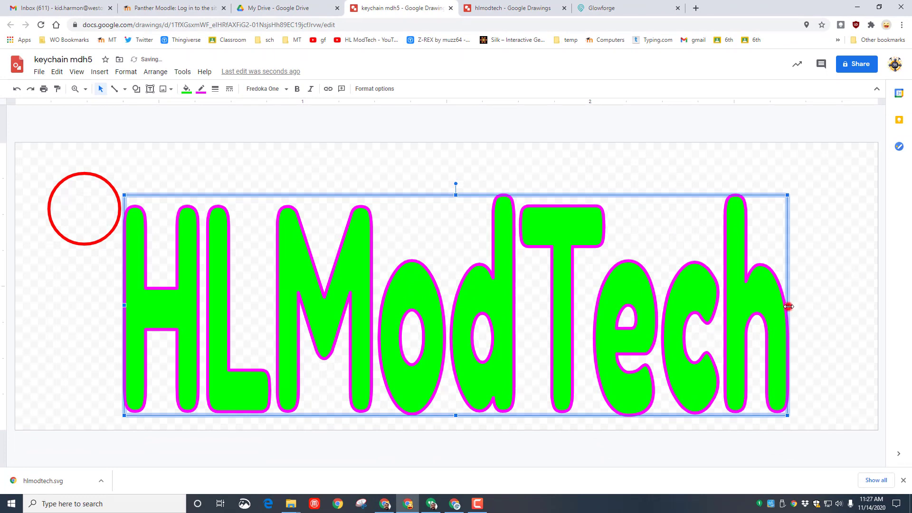
left_click_drag(788, 306, 860, 306)
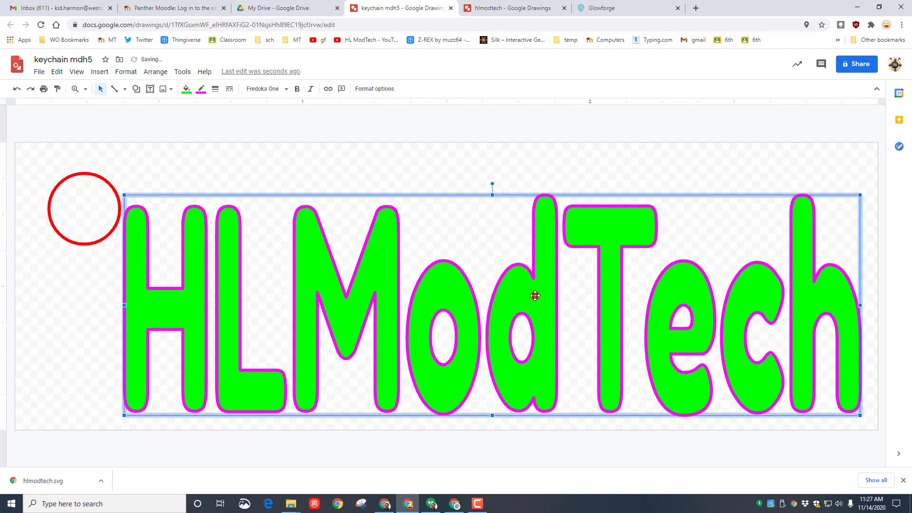
left_click_drag(535, 295, 525, 295)
left_click_drag(285, 269, 292, 267)
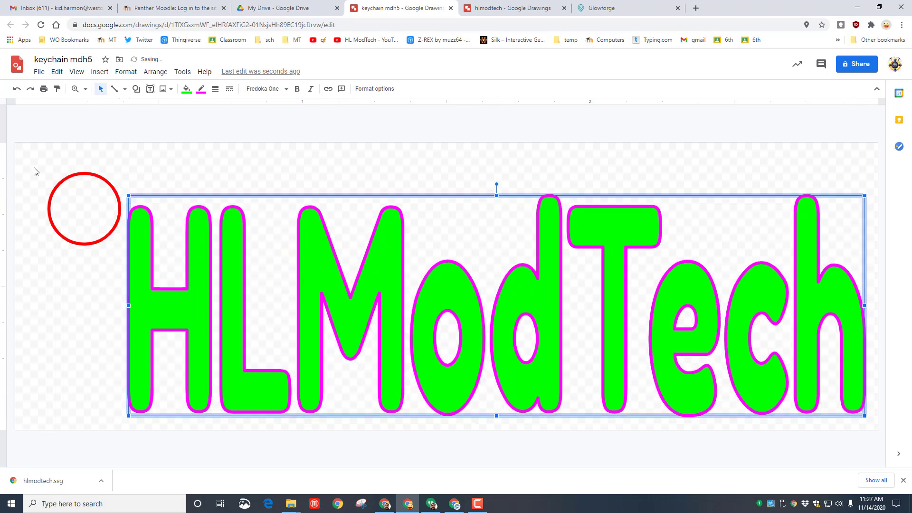
left_click(398, 182)
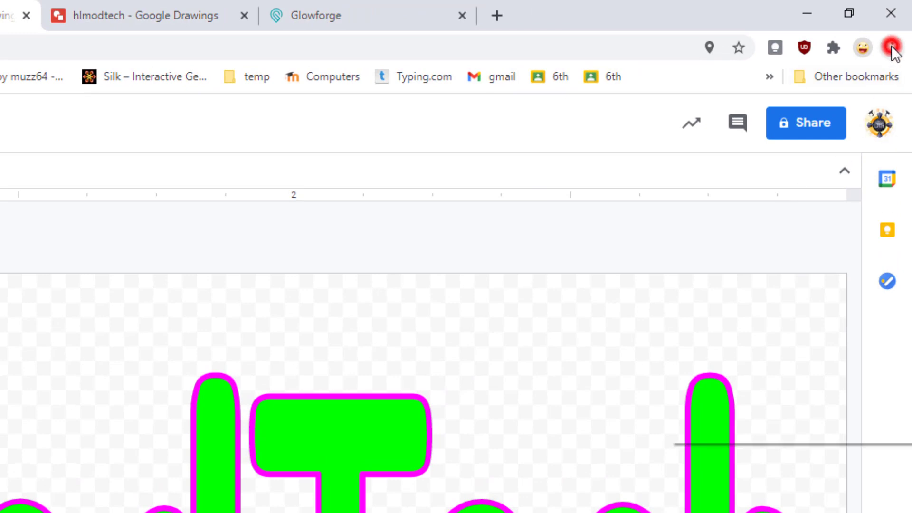
Turn on Chrome's 'Ask where to save each file before downloading' advanced setting
left_click(893, 47)
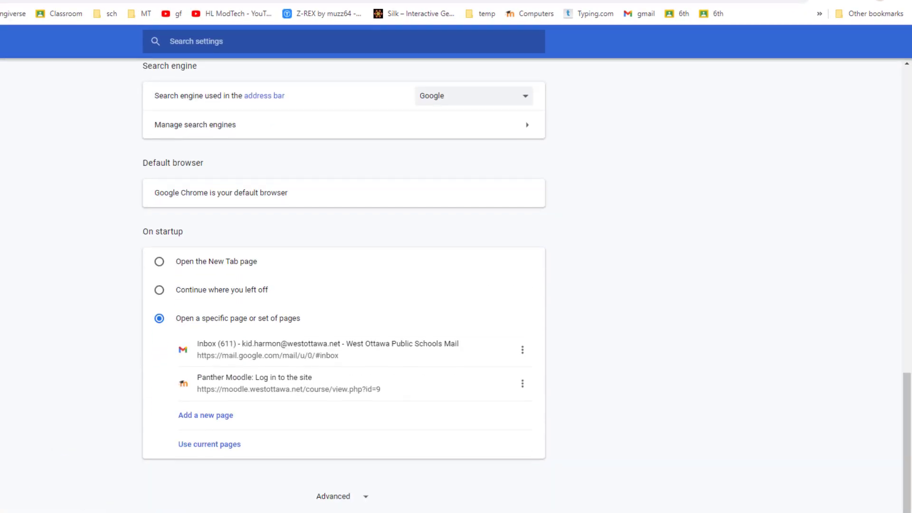
left_click(350, 498)
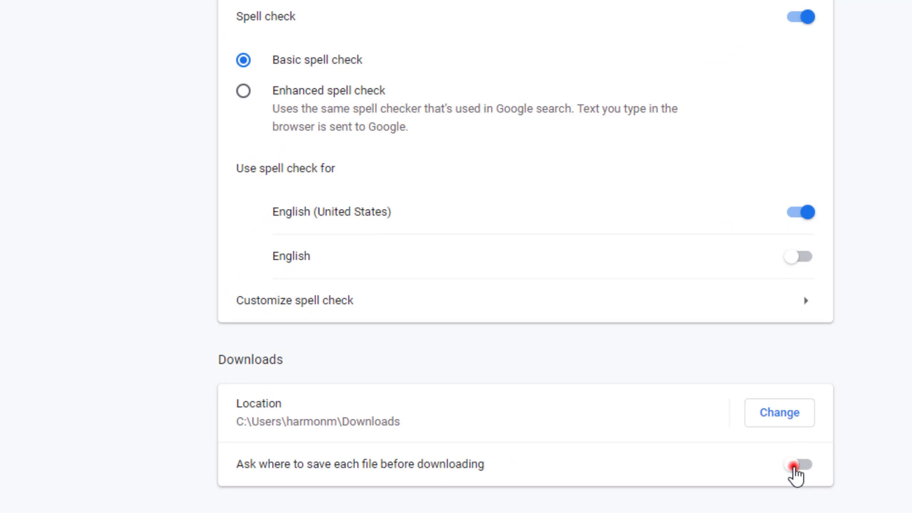
left_click(793, 467)
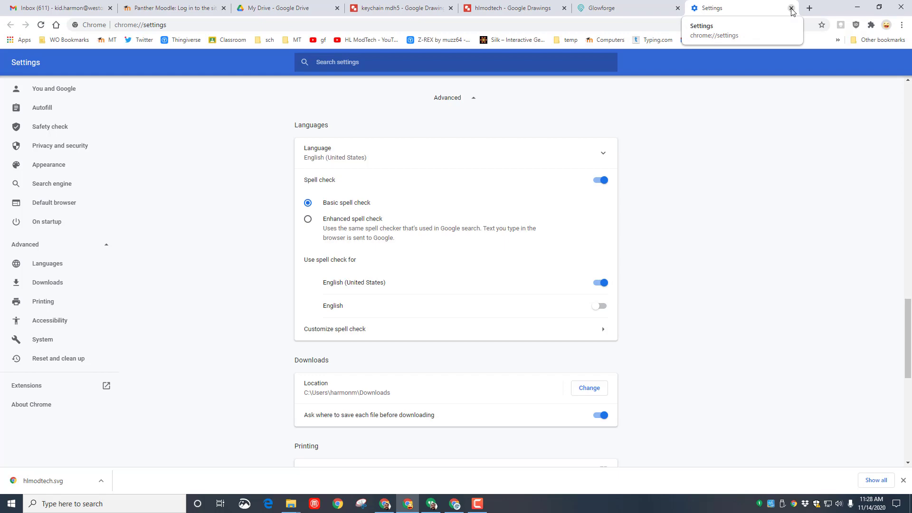
Download the keychain drawing as a Scalable Vector Graphics (.svg) file
left_click(791, 9)
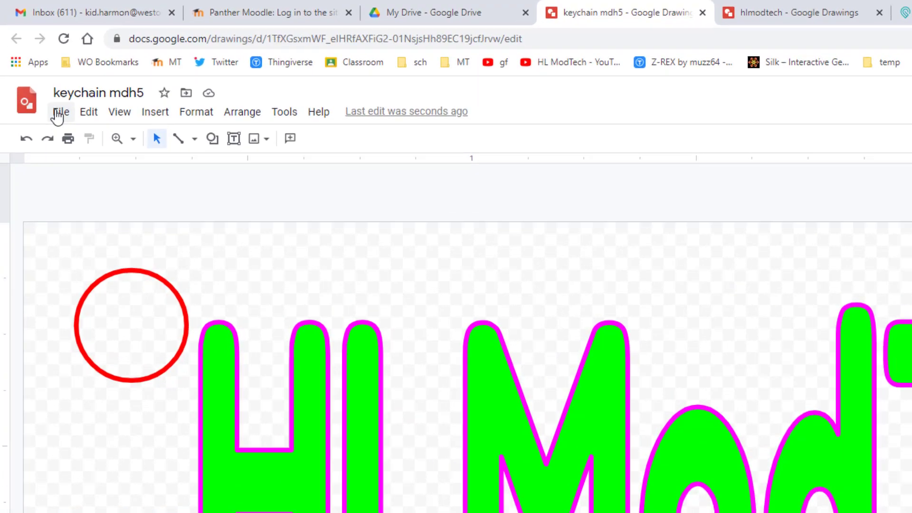
left_click(57, 115)
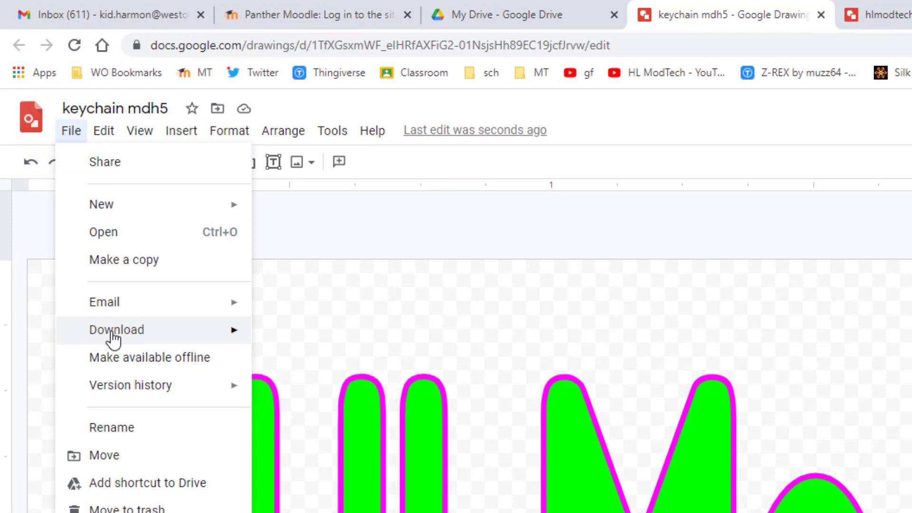
left_click(114, 337)
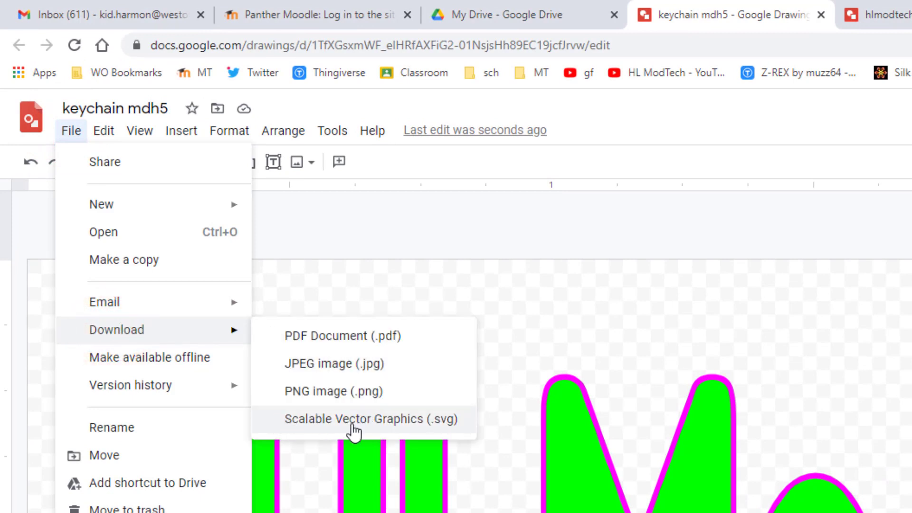
left_click(372, 420)
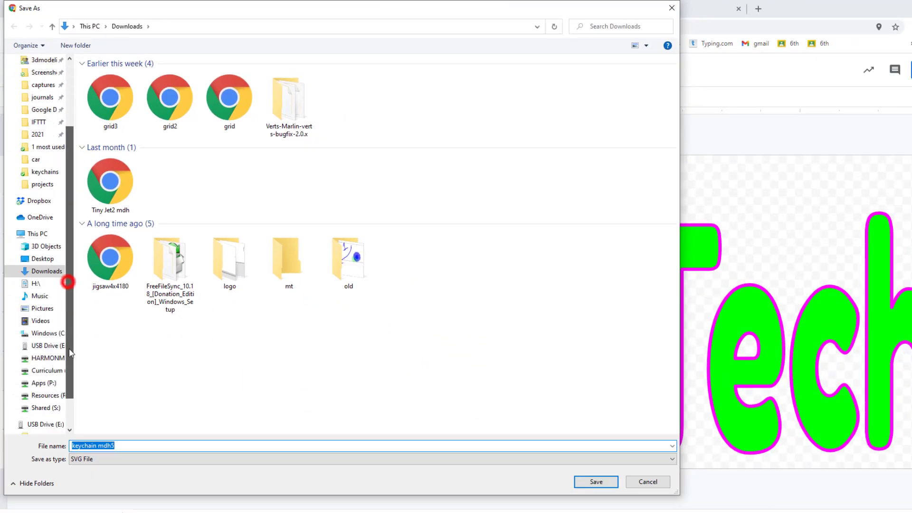
Browse the Save As dialog to your personal folder under Shared (S:) > HL > PROJECTS > Student
scroll(72, 369, "down", 1)
left_click(11, 197)
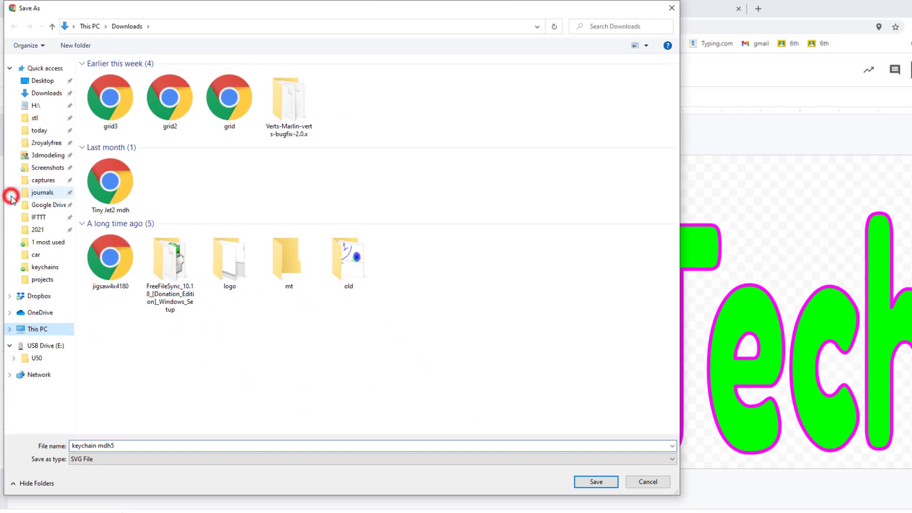
left_click(10, 330)
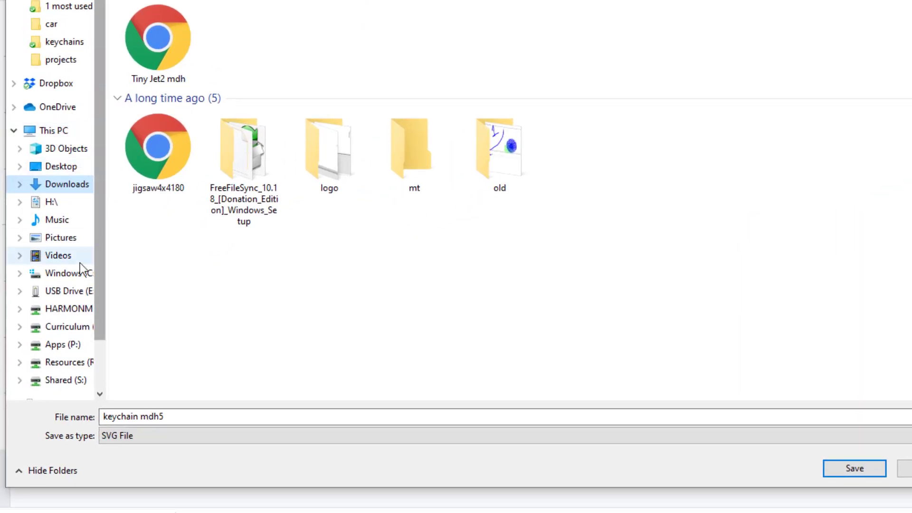
scroll(76, 287, "down", 2)
left_click(60, 342)
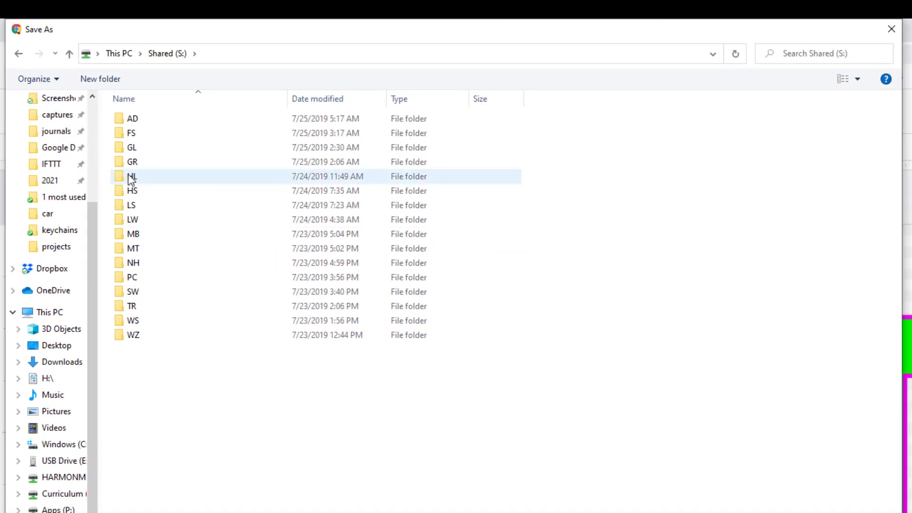
double_click(126, 175)
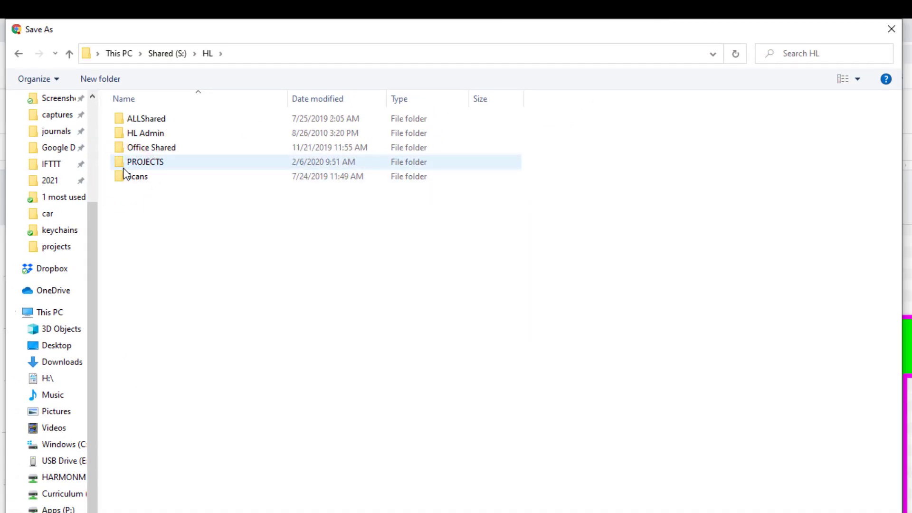
left_click(138, 163)
double_click(138, 164)
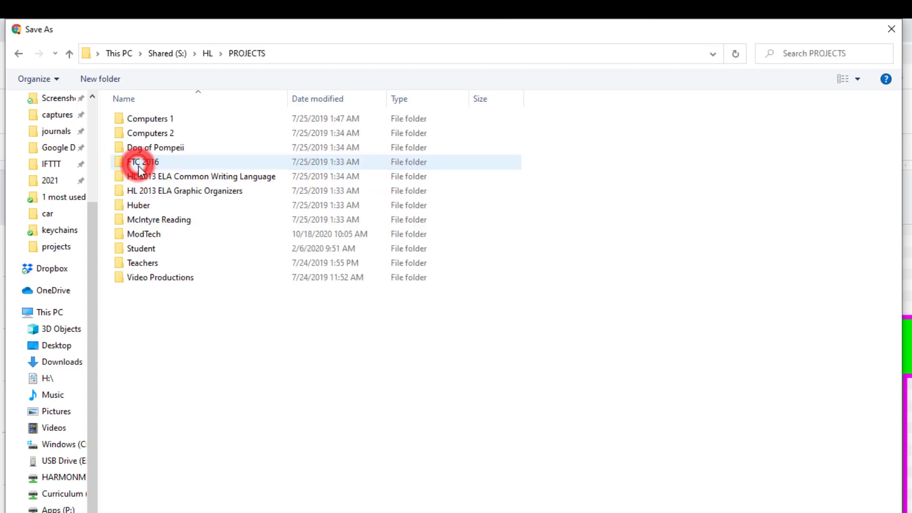
left_click(136, 250)
double_click(135, 251)
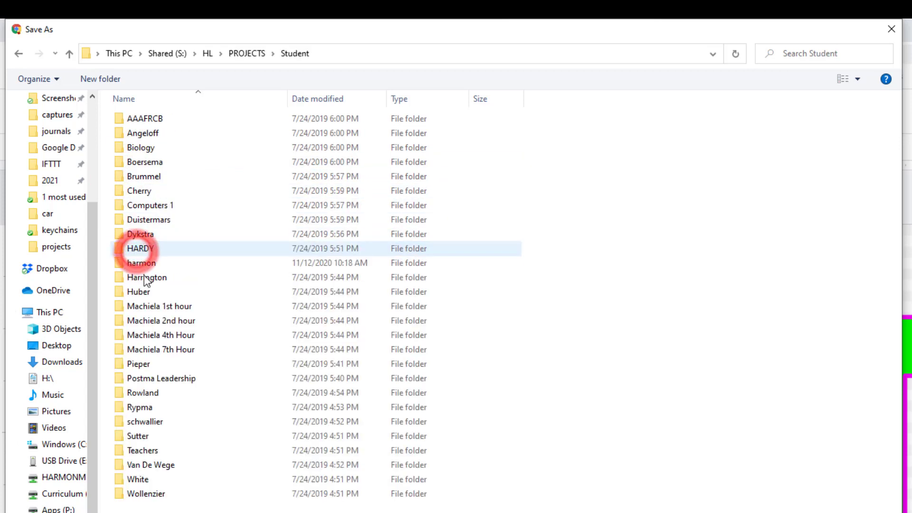
left_click(137, 262)
double_click(136, 263)
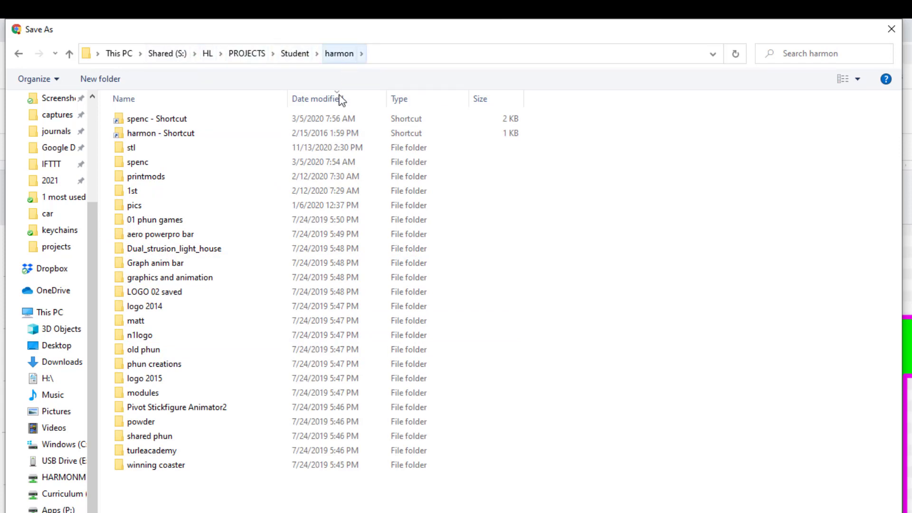
Pin the stl folder to Quick access and make it the save location for keychain mdh5
right_click(127, 150)
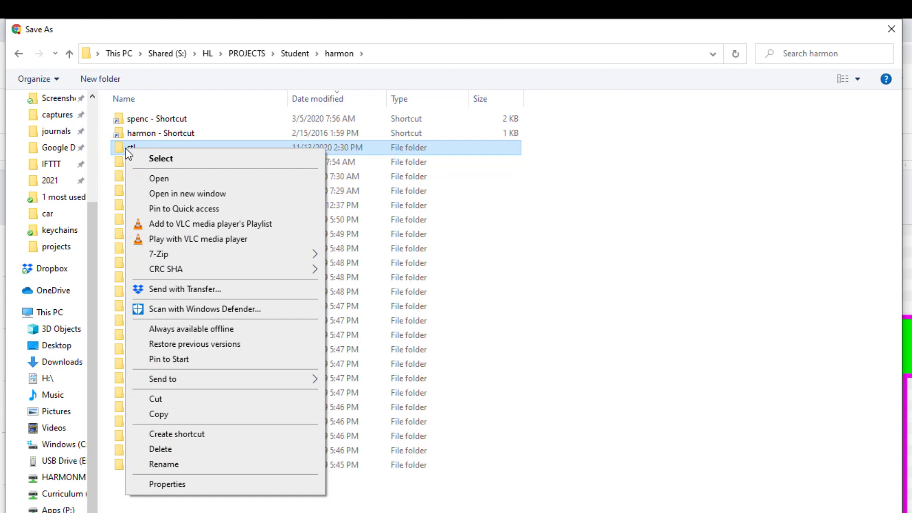
left_click(176, 213)
left_click_drag(92, 263, 92, 160)
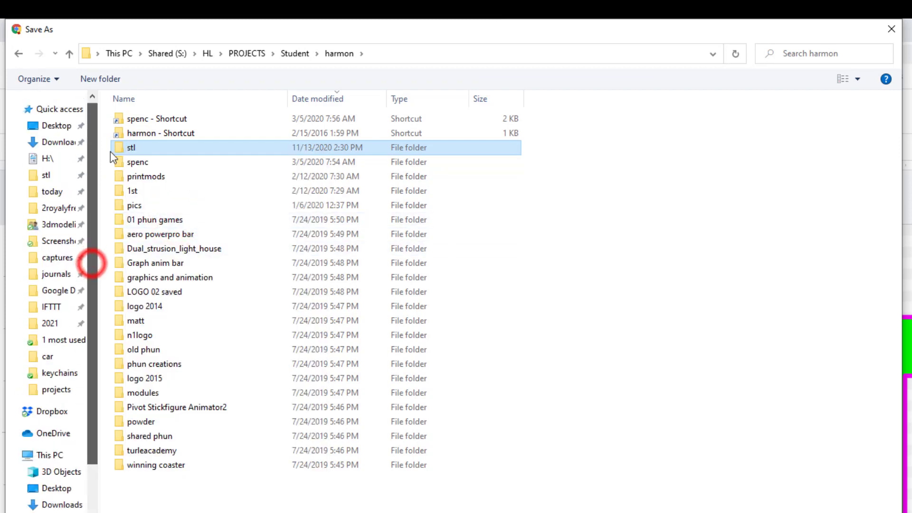
left_click(12, 108)
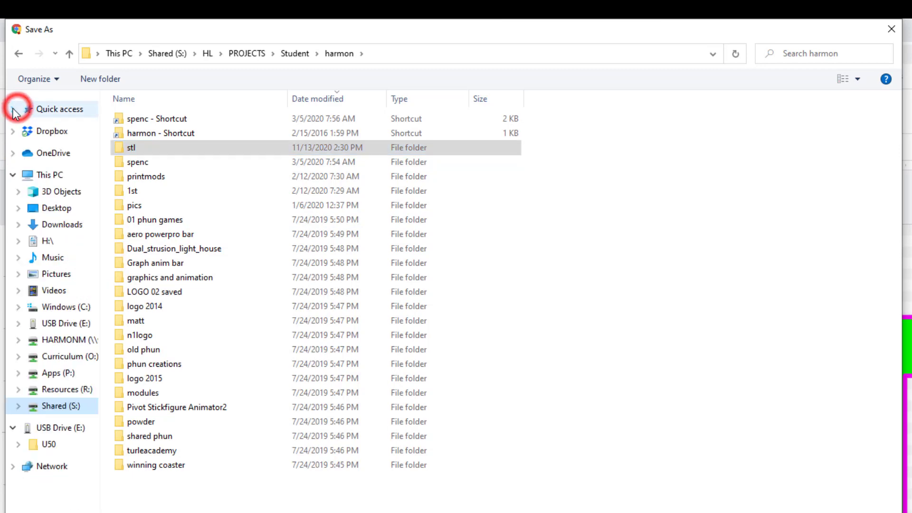
left_click(13, 109)
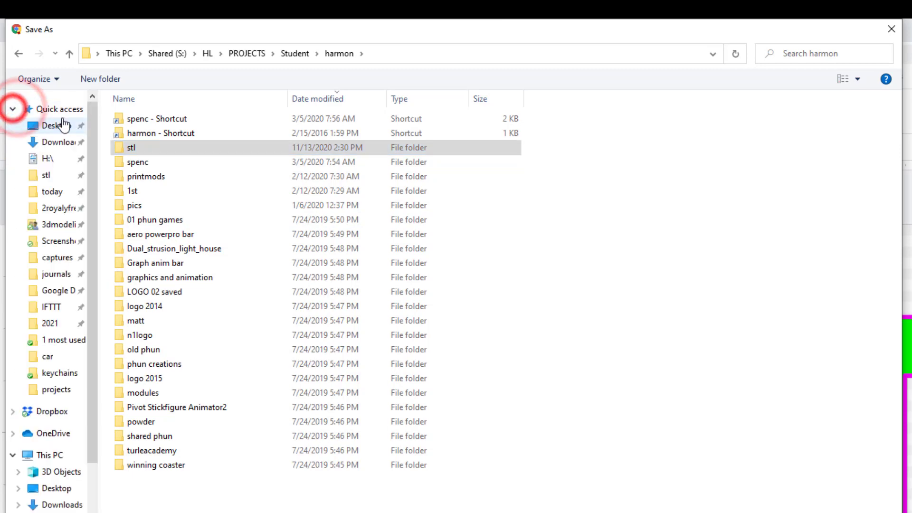
left_click(52, 178)
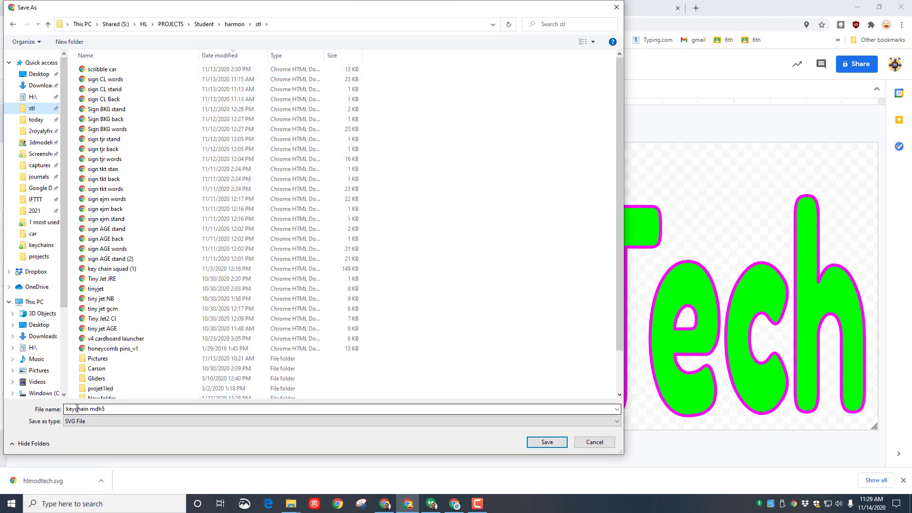
left_click(109, 408)
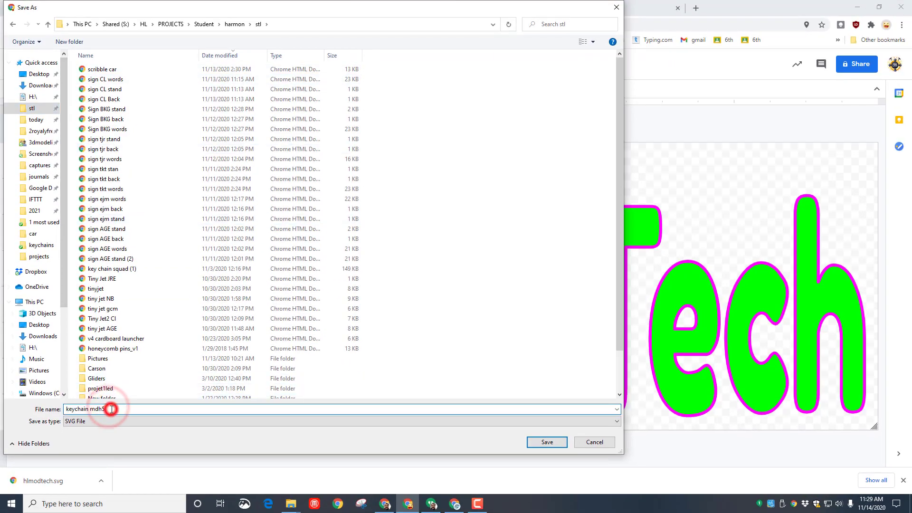
Save keychain mdh5.svg into the stl folder and open Glowforge from the MT bookmark folder
left_click(546, 443)
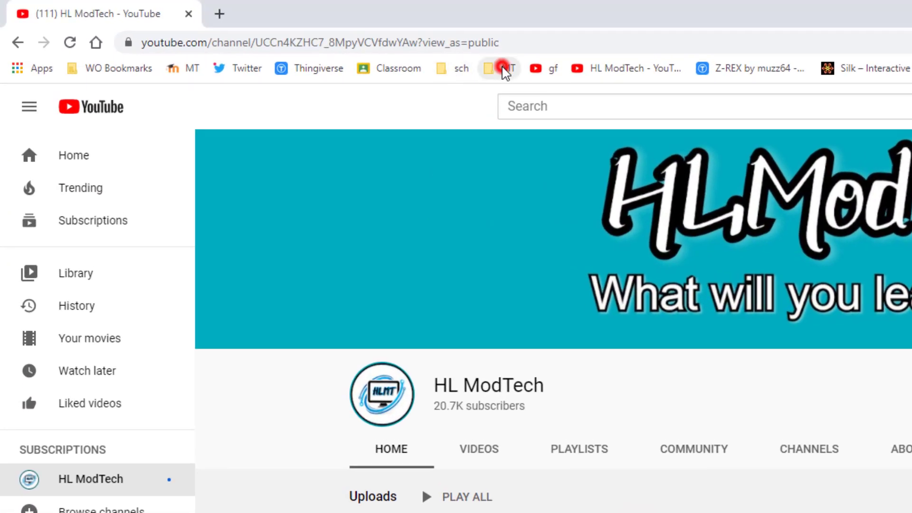
left_click(500, 69)
left_click(568, 94)
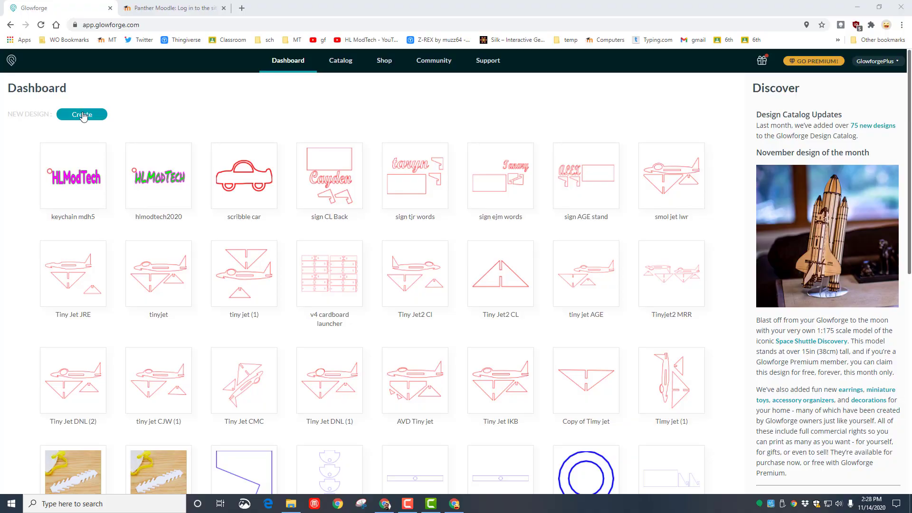
Upload keychain mdh5 from the stl folder as a new Glowforge design
left_click(81, 114)
left_click(106, 133)
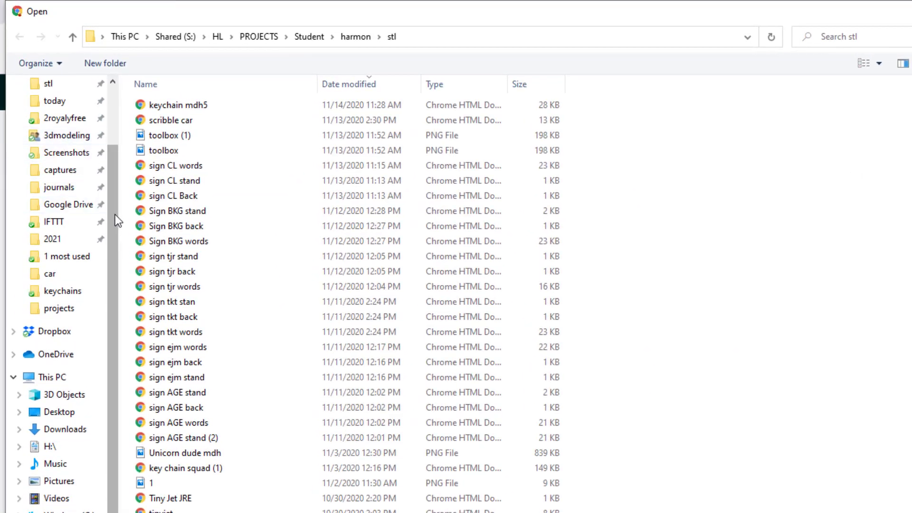
left_click_drag(116, 215, 116, 137)
left_click(47, 164)
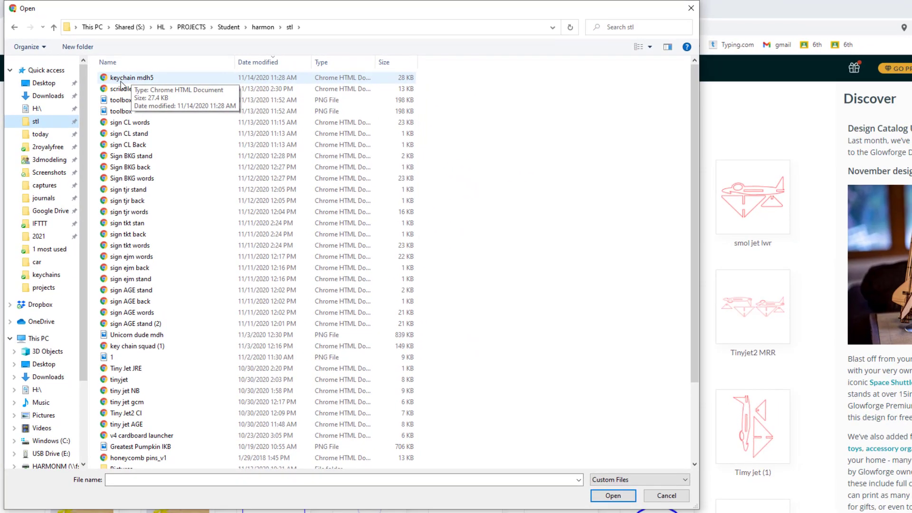
double_click(124, 78)
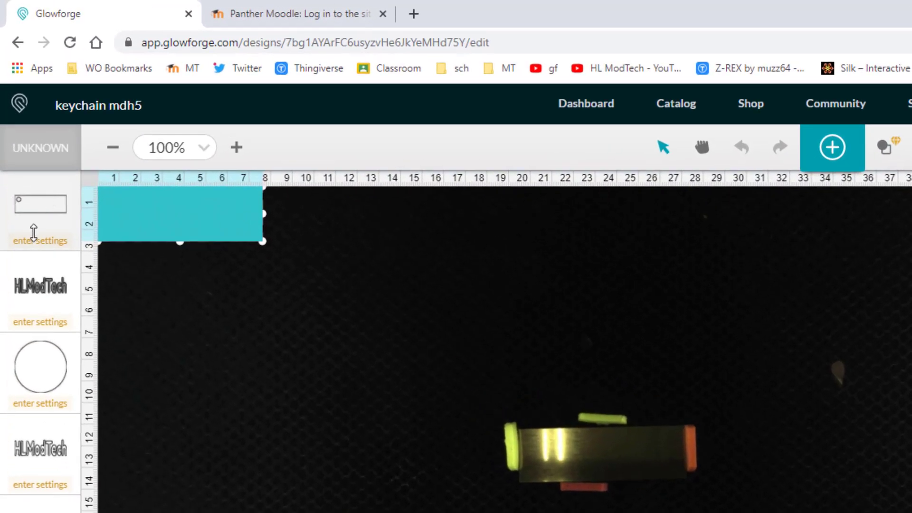
Ignore the rectangle outline and engrave the first HLModTech with 01.500.35030 1.5mm acrylic (500/35)
left_click(34, 244)
left_click(304, 199)
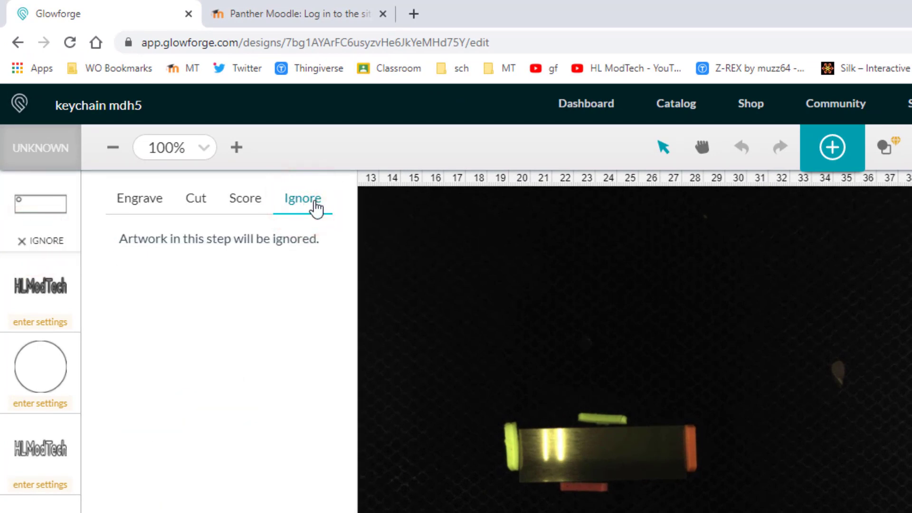
left_click(41, 289)
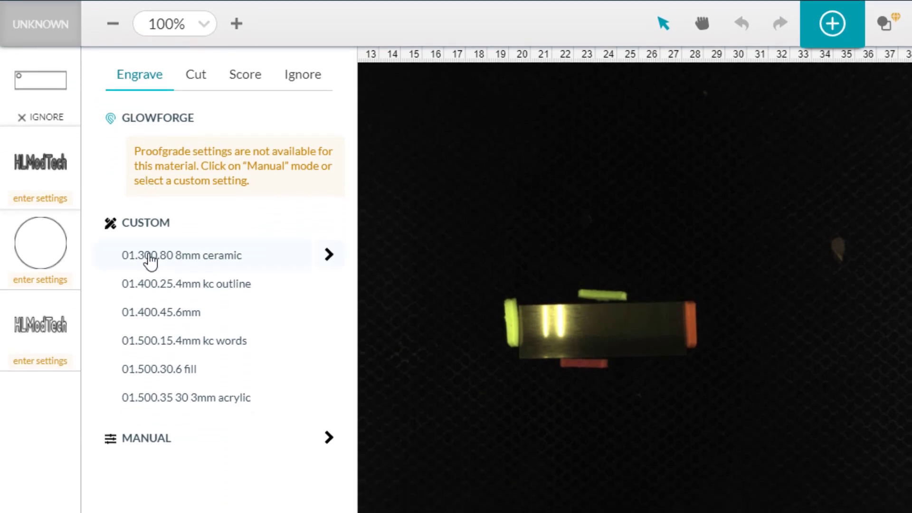
left_click(147, 440)
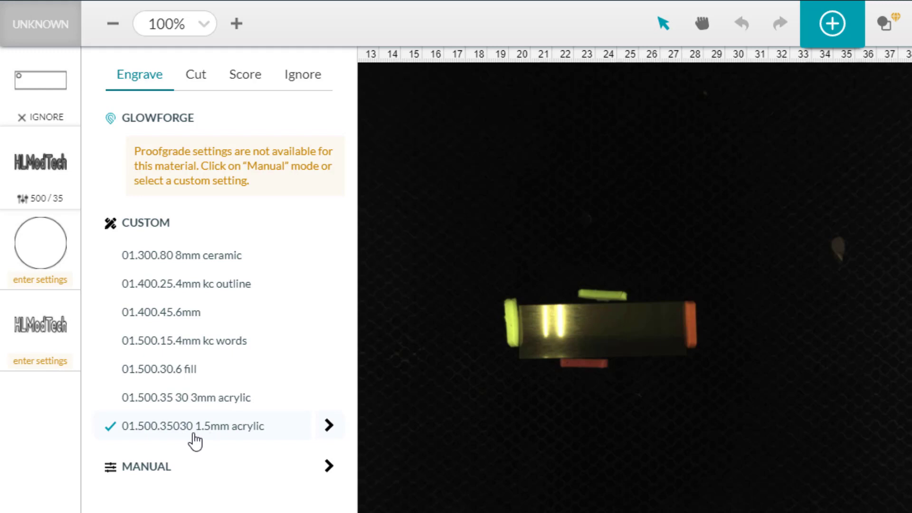
left_click(328, 425)
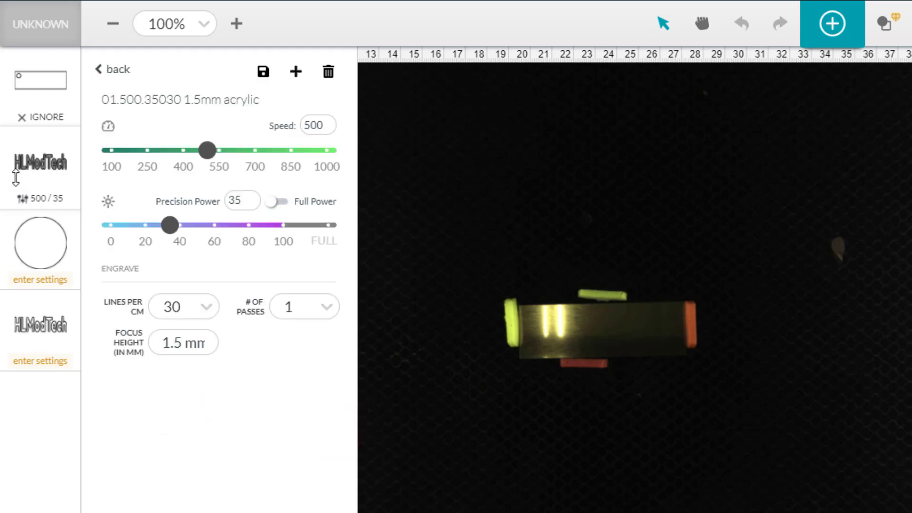
left_click(30, 279)
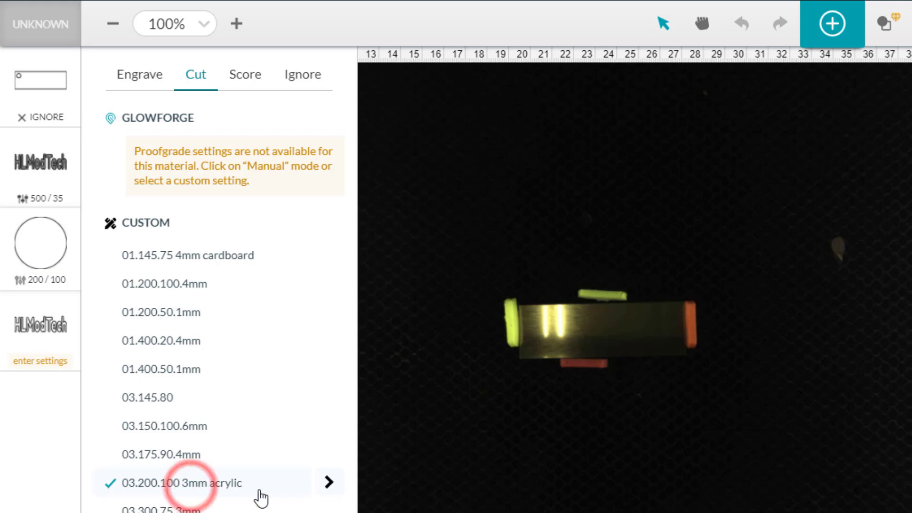
Cut the circle with 03.200.100 3mm acrylic at 1.5 mm focus; score the second HLModTech with 01.300.40 acrylic auto
left_click(328, 486)
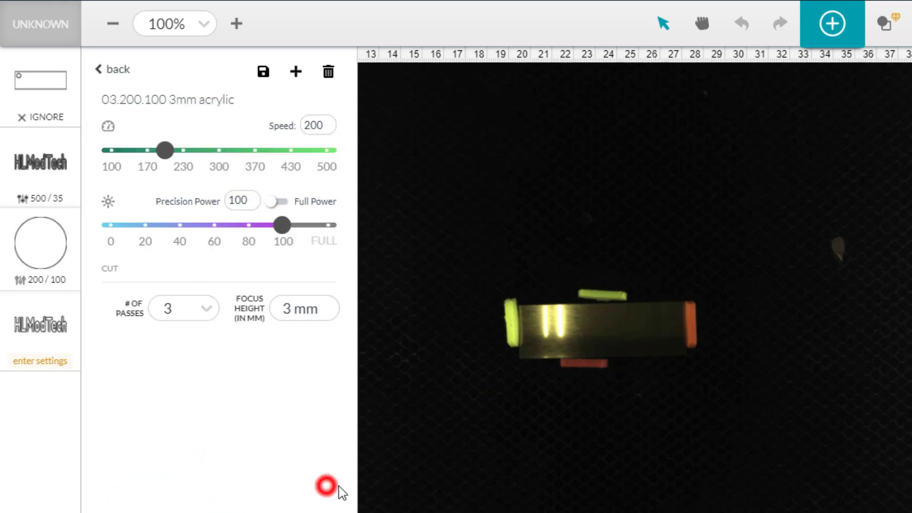
left_click(287, 311)
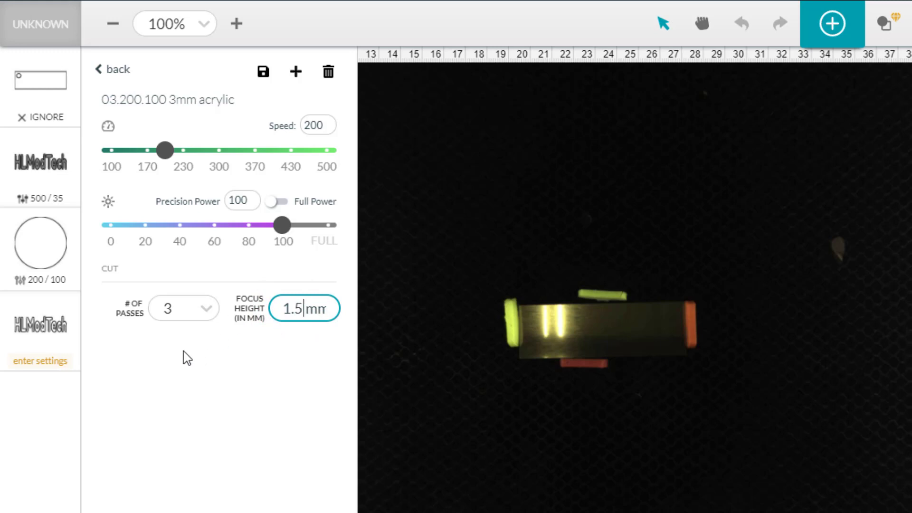
left_click(38, 362)
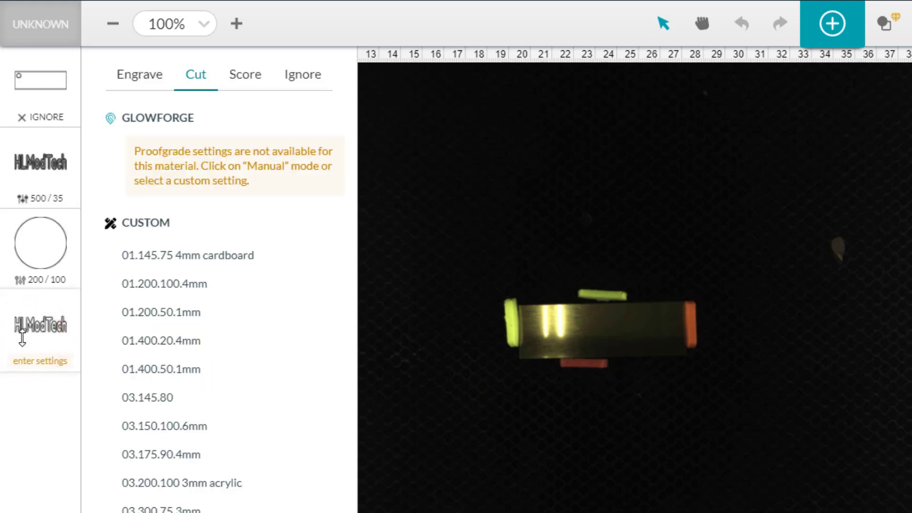
left_click(240, 81)
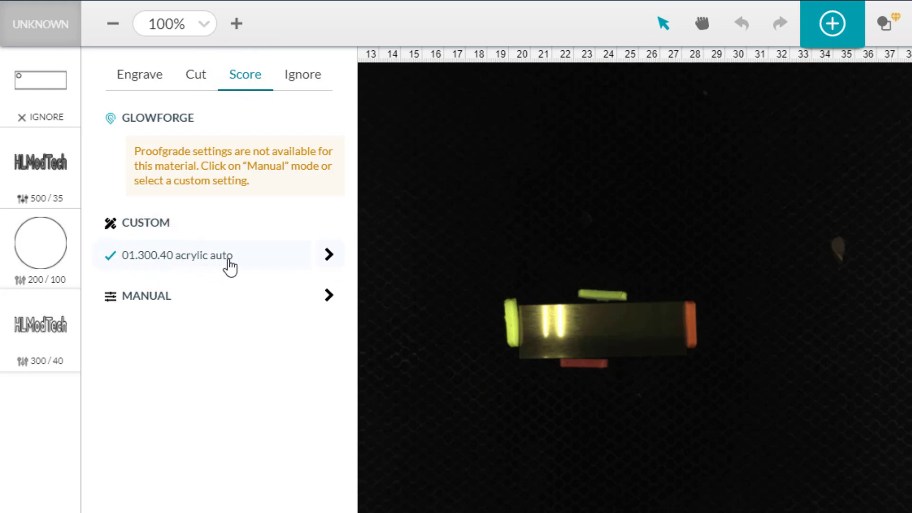
Move the HLModTech design onto the acrylic blank and zoom in to 200%
left_click(456, 274)
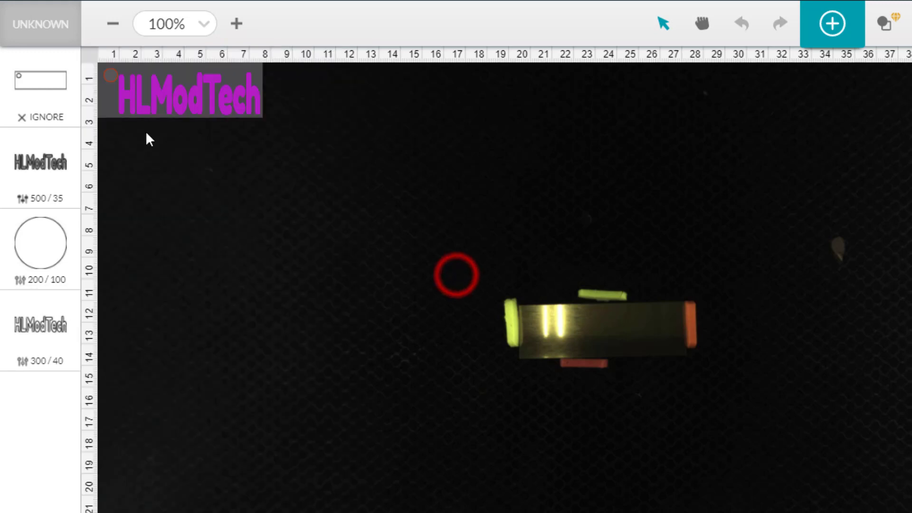
left_click(172, 95)
left_click_drag(199, 129, 589, 338)
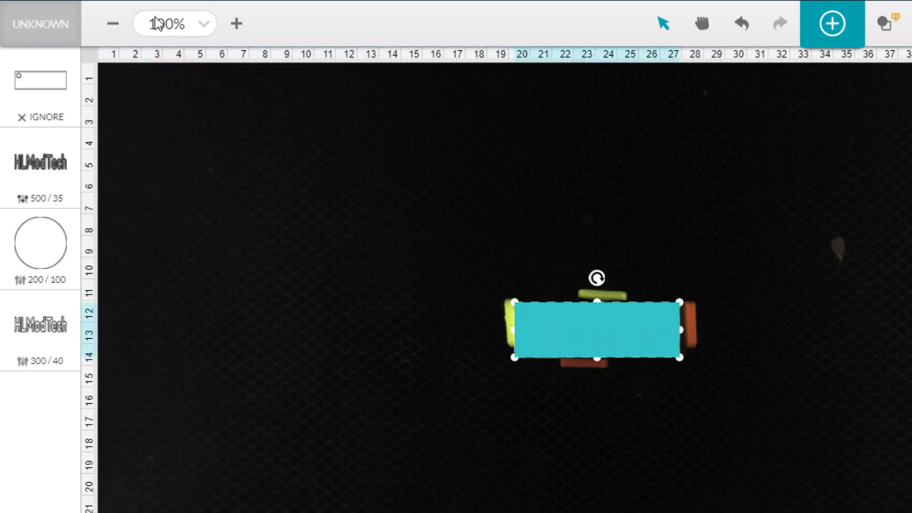
left_click(235, 24)
left_click(236, 24)
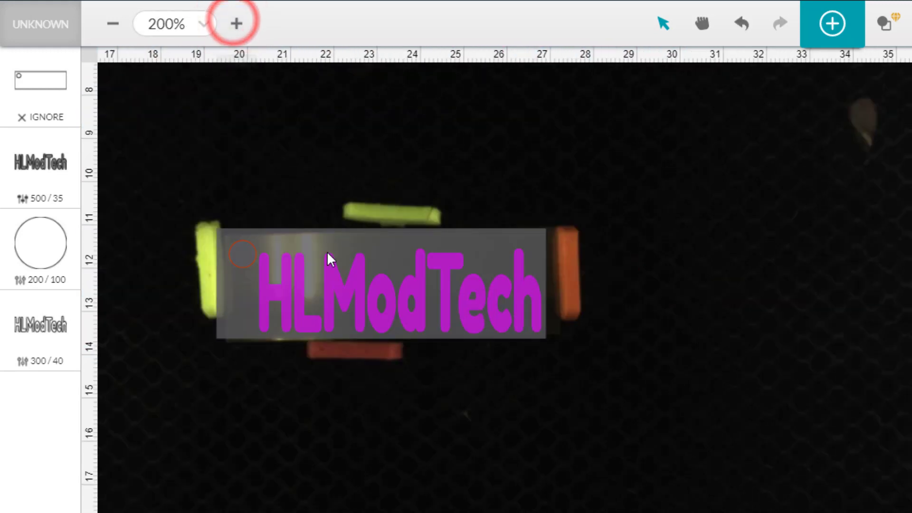
Resize the design with its corner handle and nudge it to fit inside the blank
left_click(335, 269)
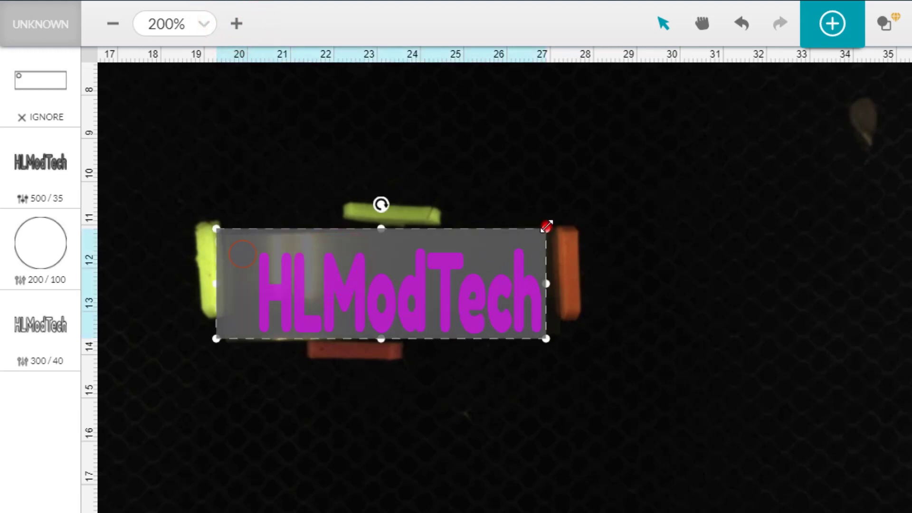
left_click_drag(546, 227, 523, 234)
left_click_drag(444, 271, 462, 273)
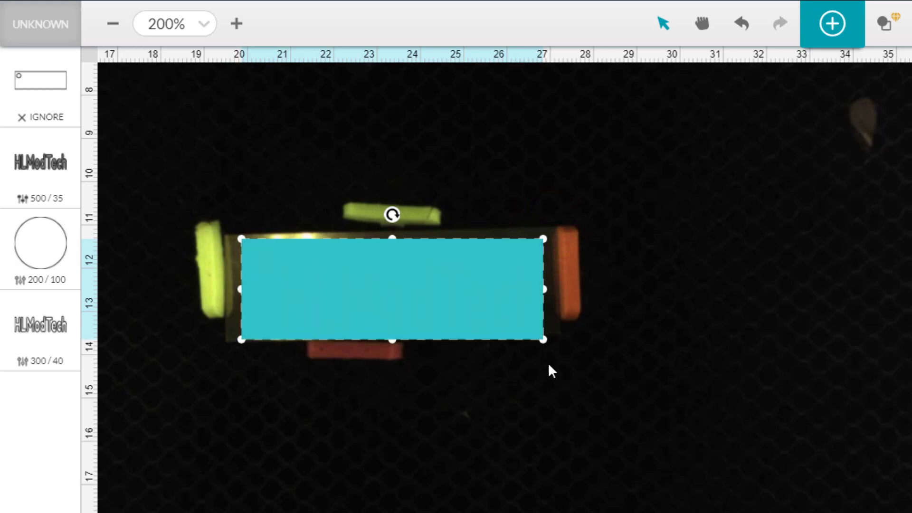
left_click(454, 360)
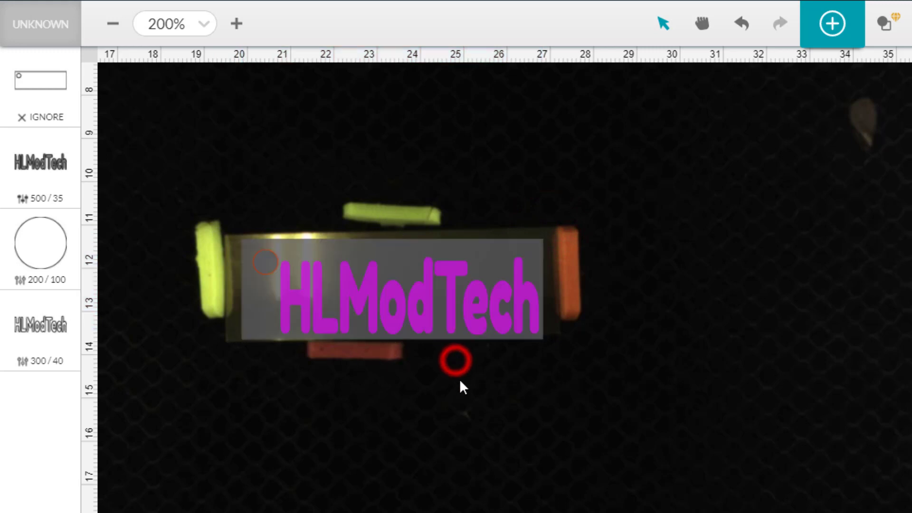
left_click(270, 261)
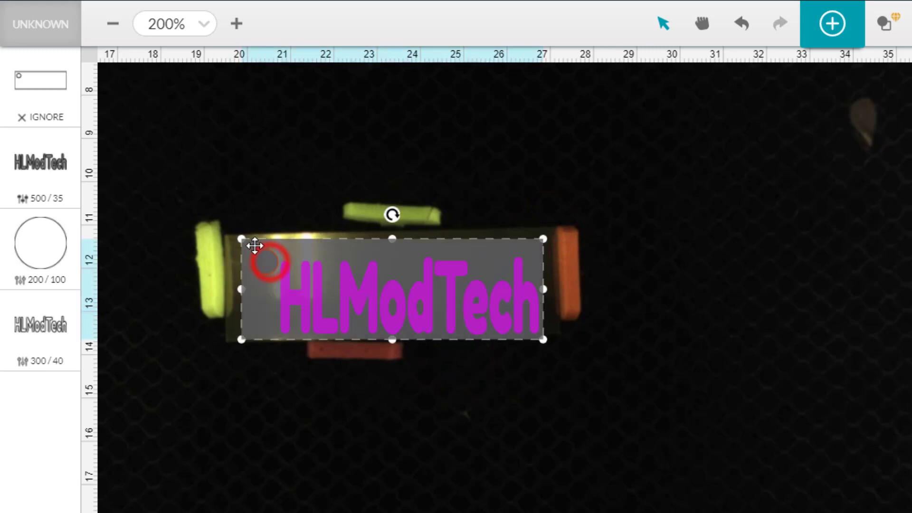
left_click_drag(240, 238, 234, 236)
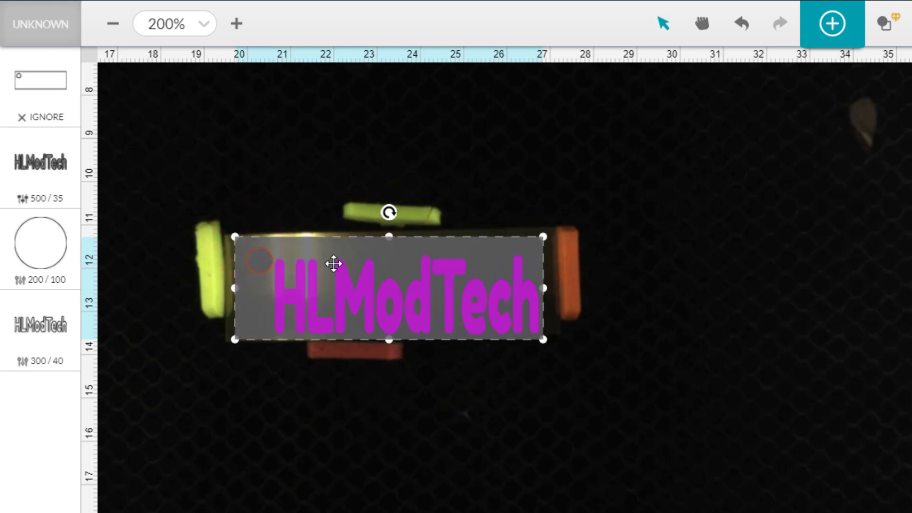
left_click_drag(329, 263, 327, 261)
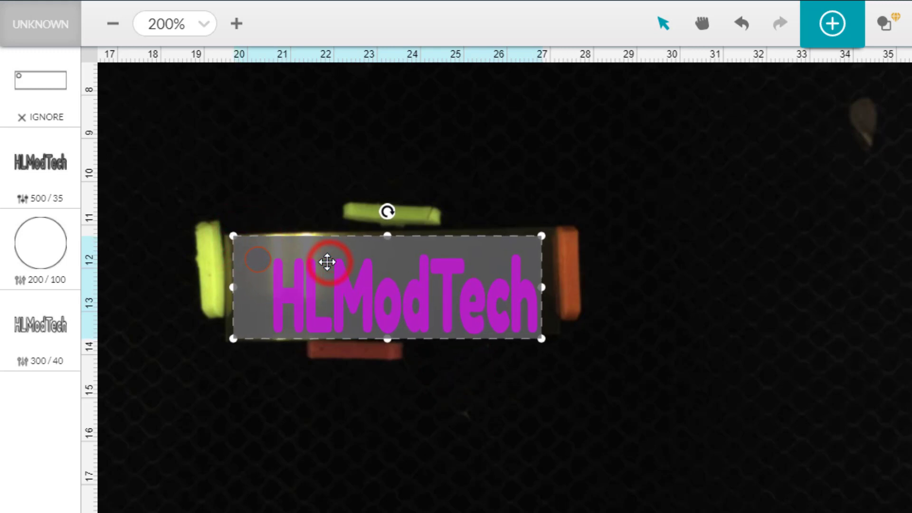
left_click_drag(281, 282, 282, 285)
Straighten the design so it sits squarely over the acrylic strip
left_click(389, 208)
left_click(366, 276)
left_click_drag(388, 213, 386, 212)
left_click(474, 426)
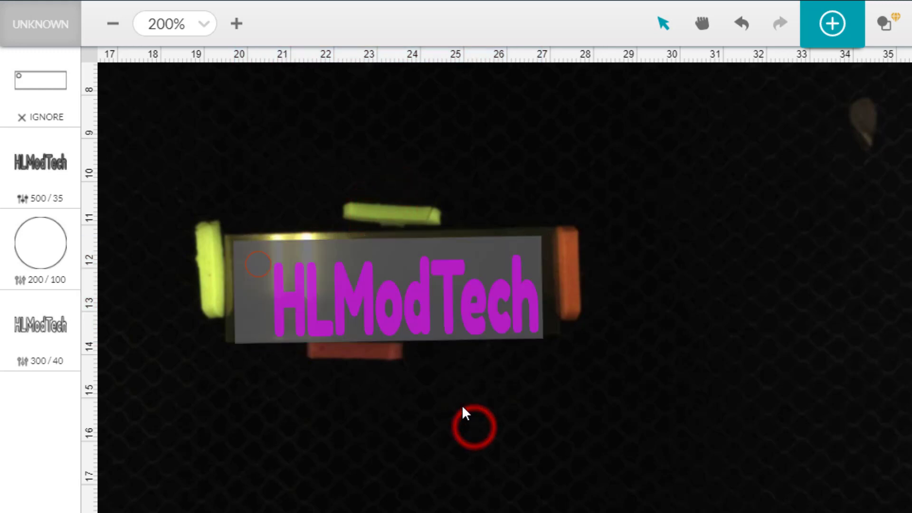
left_click(432, 323)
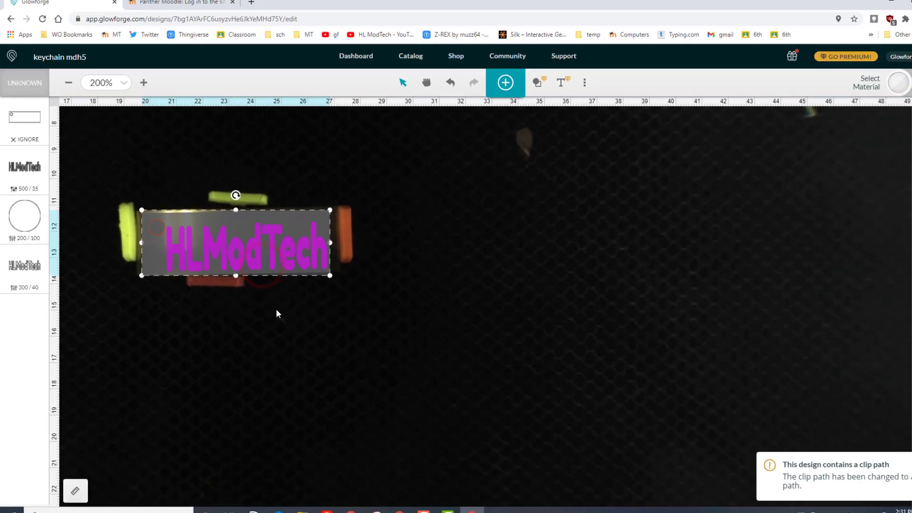
Switch to Use Uncertified Material with a 1.5 mm thickness and submit it
left_click(421, 395)
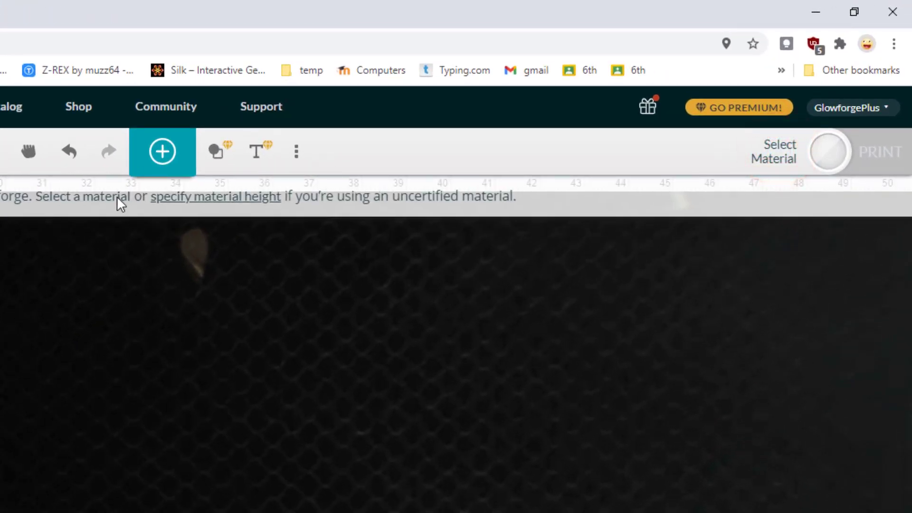
left_click(218, 196)
left_click(379, 172)
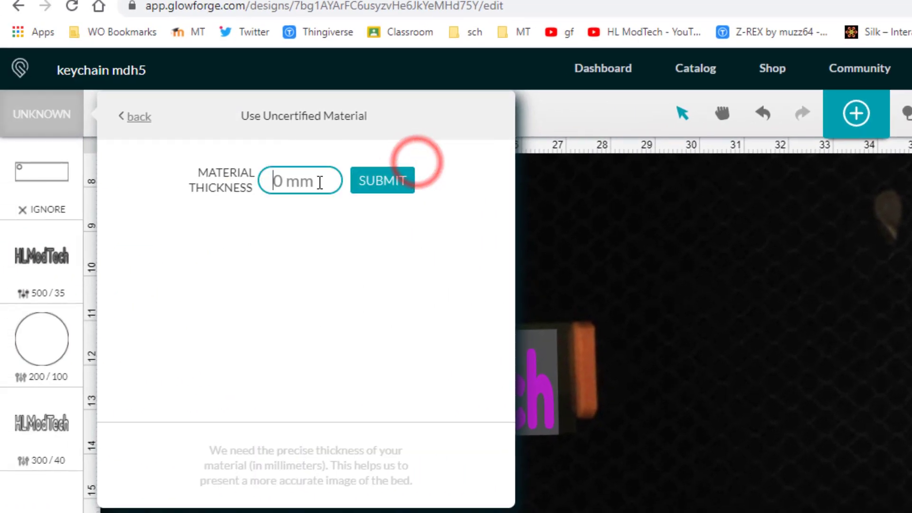
left_click(266, 182)
type("1.5")
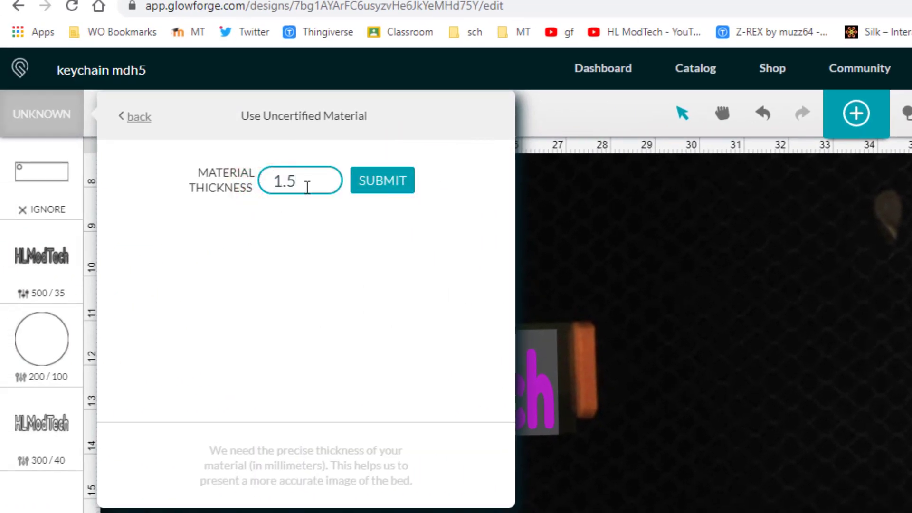
left_click(392, 179)
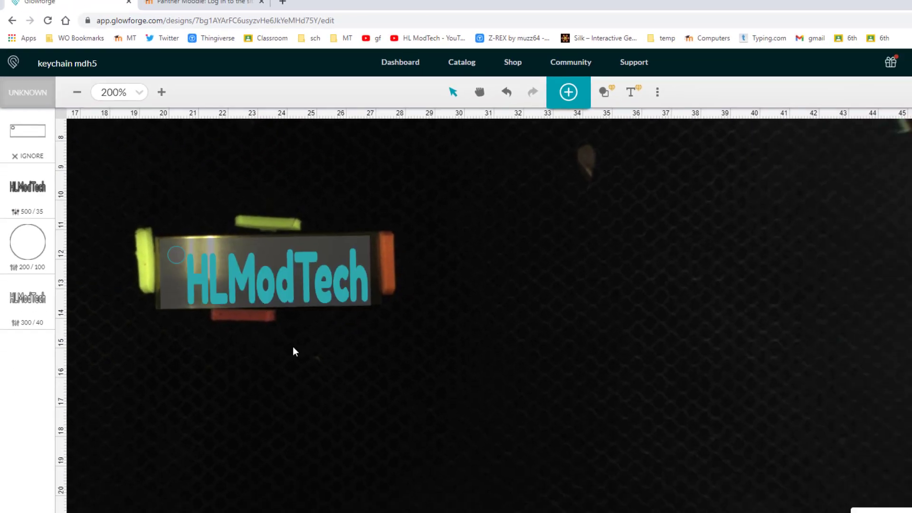
left_click(531, 504)
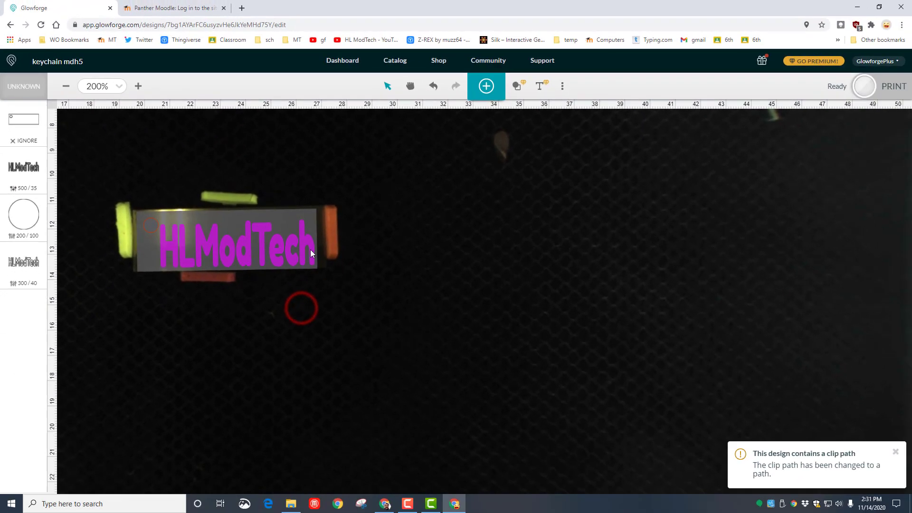
left_click(213, 237)
left_click(135, 208)
left_click(242, 298)
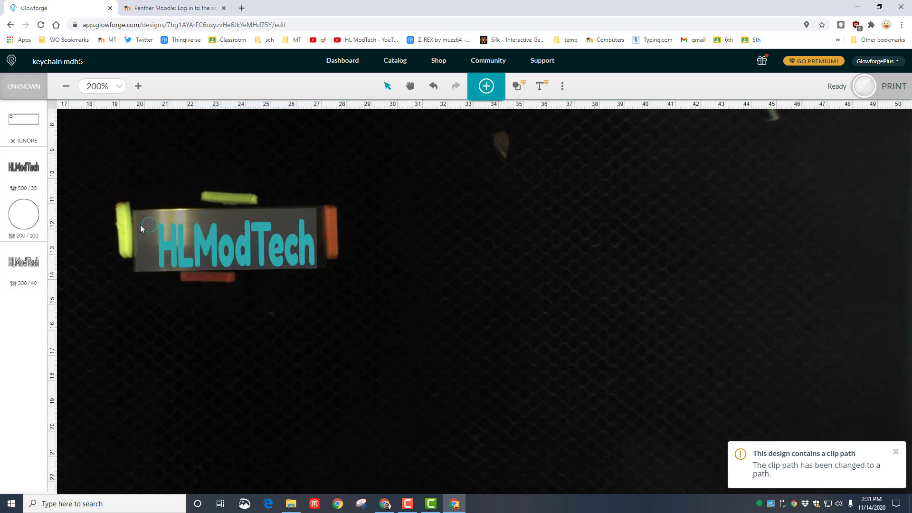
left_click(158, 299)
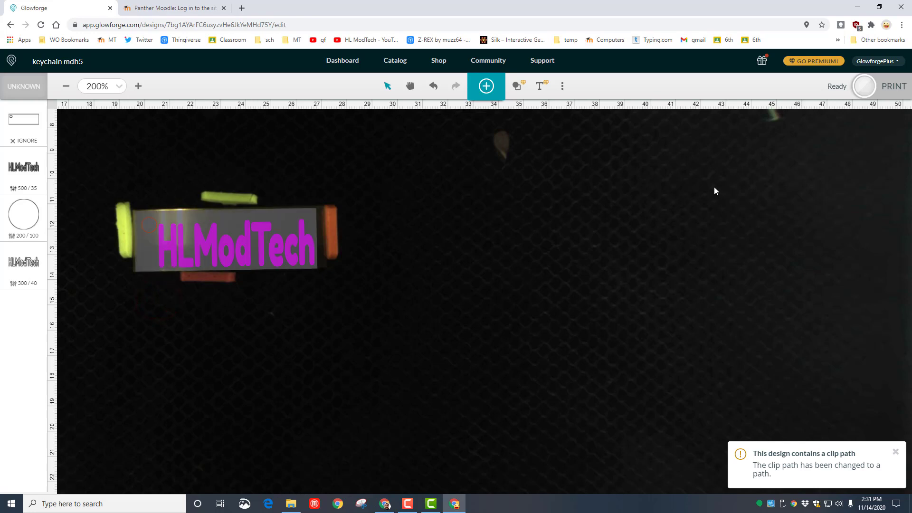